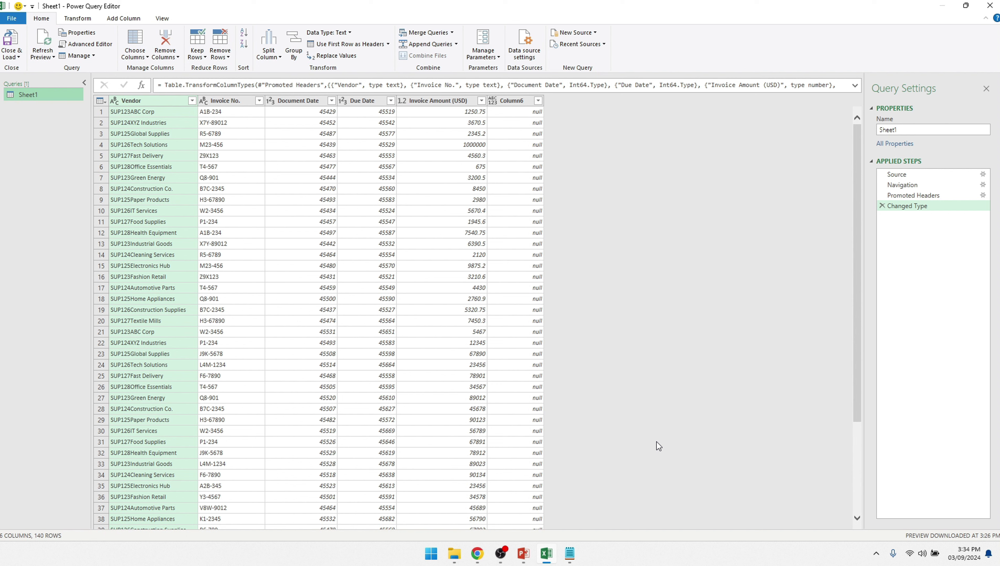
# Split the Vendor column by number of characters, using 6 characters once, as far left as possible
pyautogui.click(127, 102)
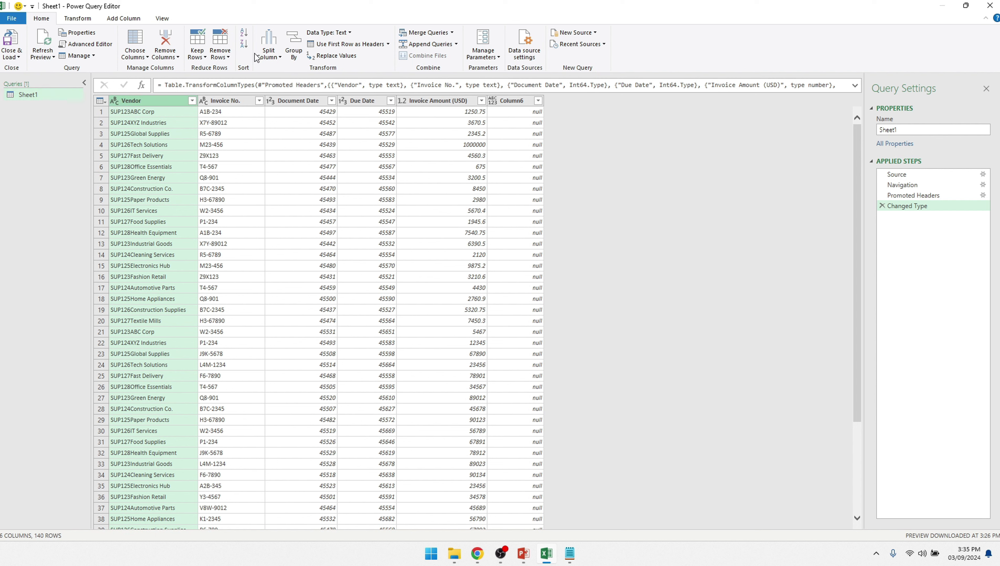
pyautogui.click(266, 58)
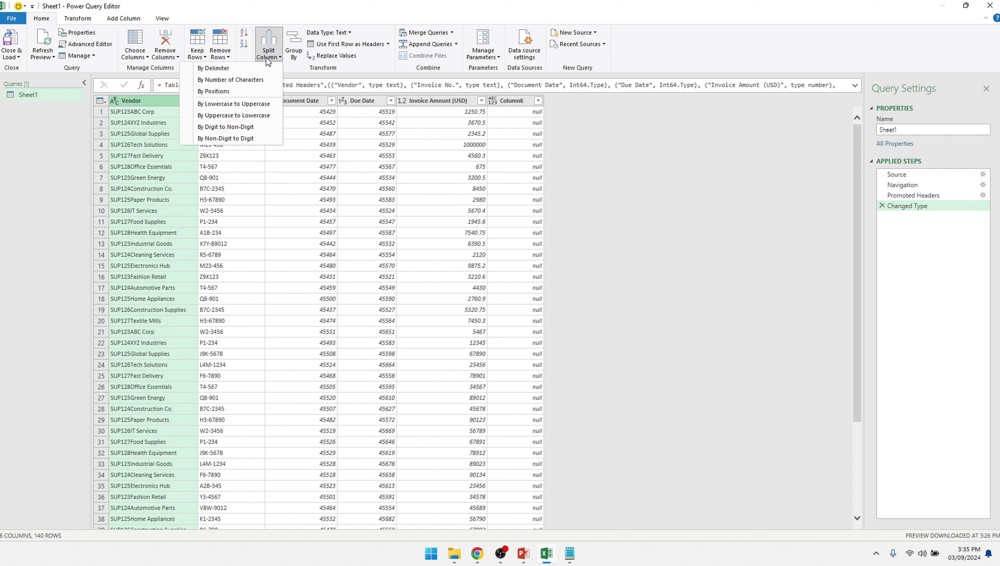
pyautogui.click(270, 83)
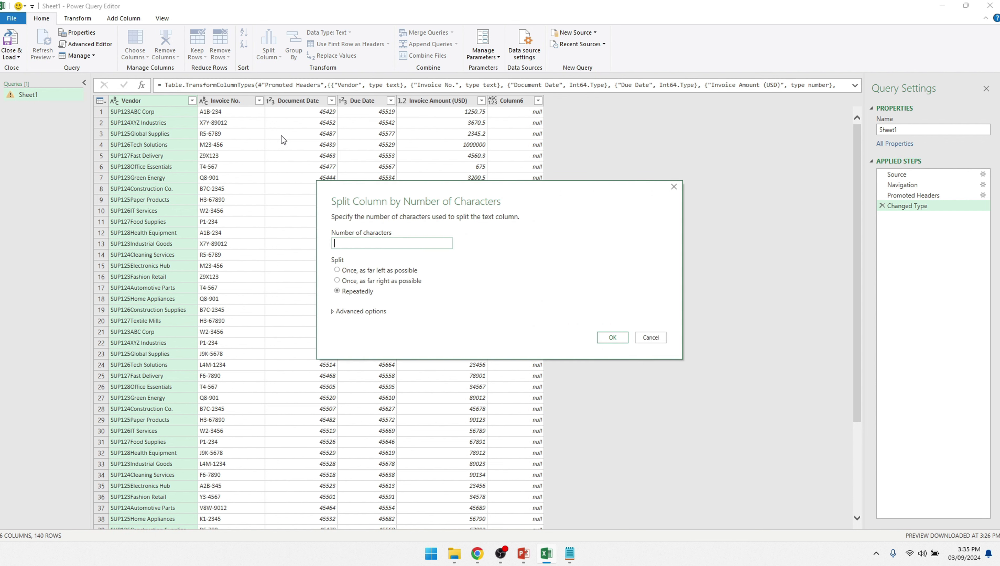
pyautogui.write('6')
pyautogui.click(337, 271)
pyautogui.click(612, 338)
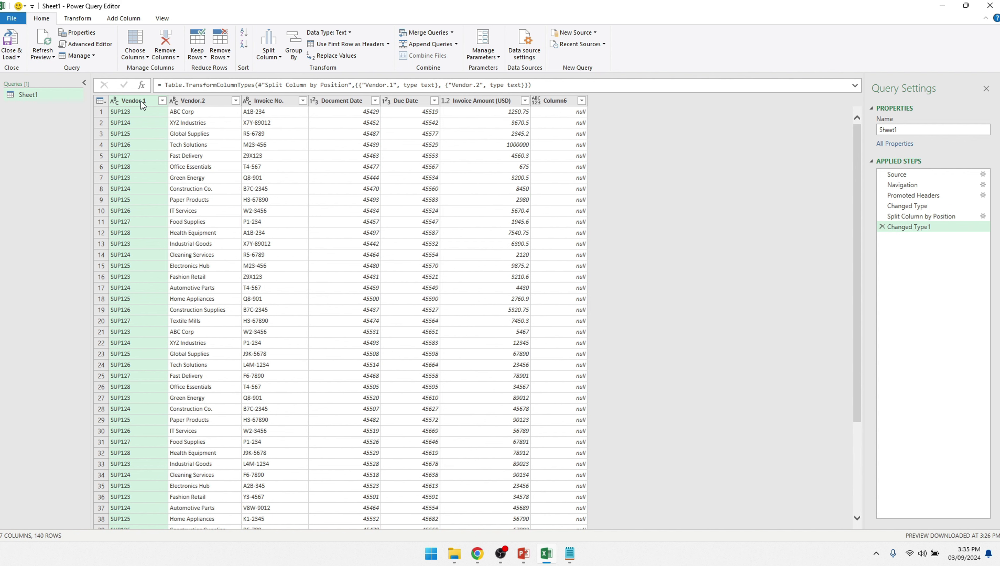
# Rename the two split vendor columns as Vendor Code and Vendor Name
pyautogui.doubleClick(141, 100)
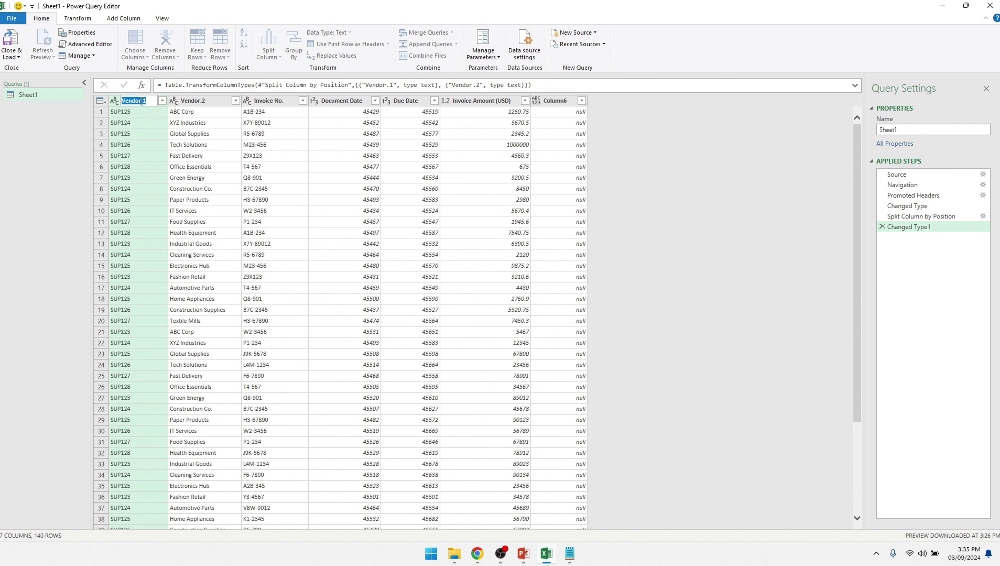
pyautogui.write('Vendor Code')
pyautogui.click(204, 101)
pyautogui.doubleClick(204, 101)
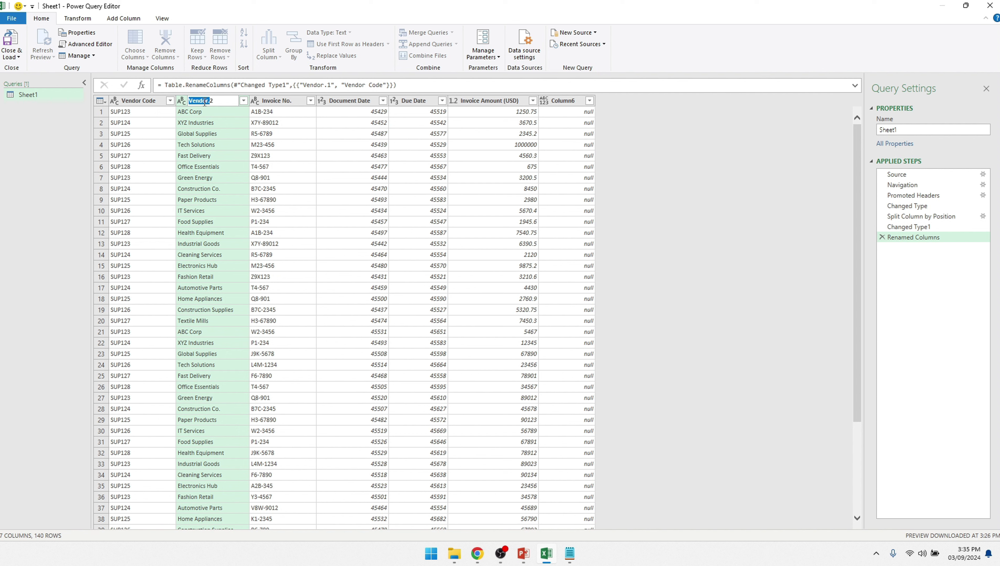
pyautogui.write('Vendor Name')
pyautogui.press('Return')
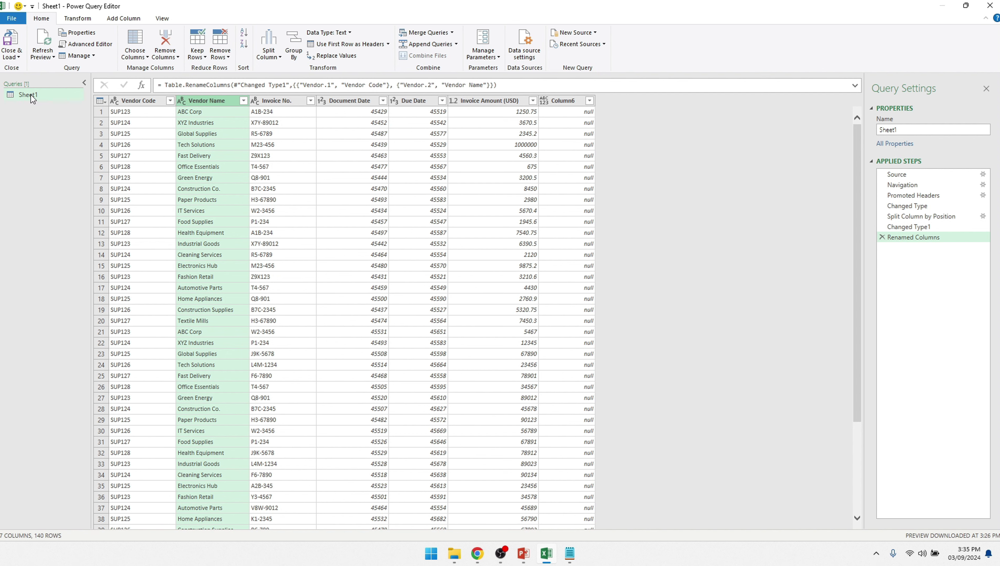
# Rename the Sheet1 query as Ageing
pyautogui.doubleClick(30, 95)
pyautogui.write('Agi')
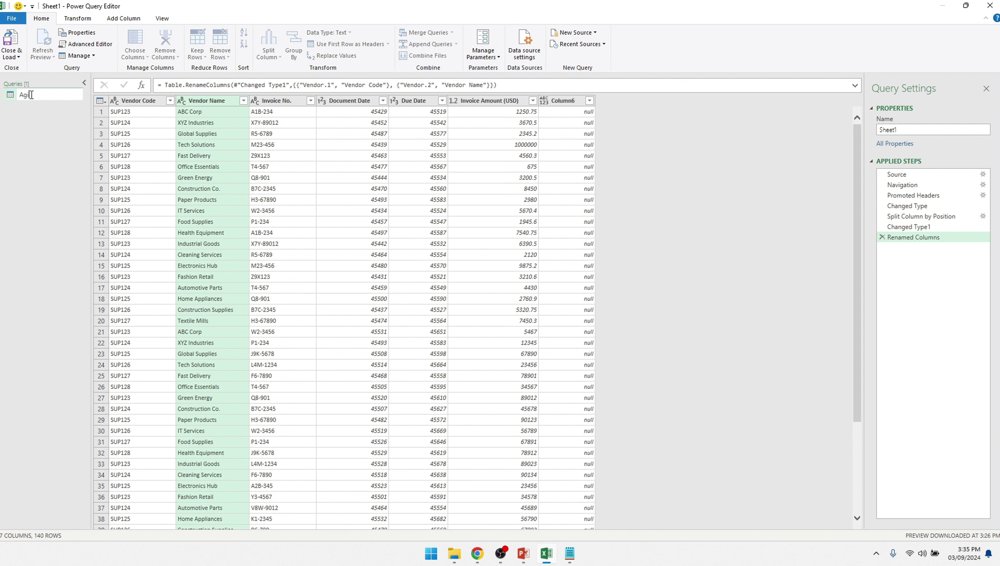
pyautogui.write('eing')
pyautogui.press('Return')
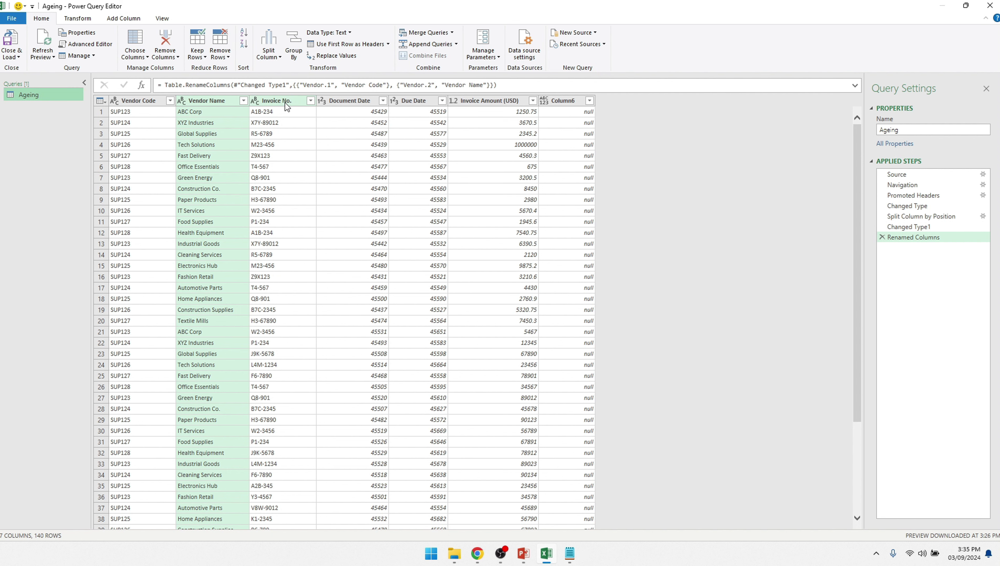
# Change the data type of the Document Date and Due Date columns to Date
pyautogui.click(355, 102)
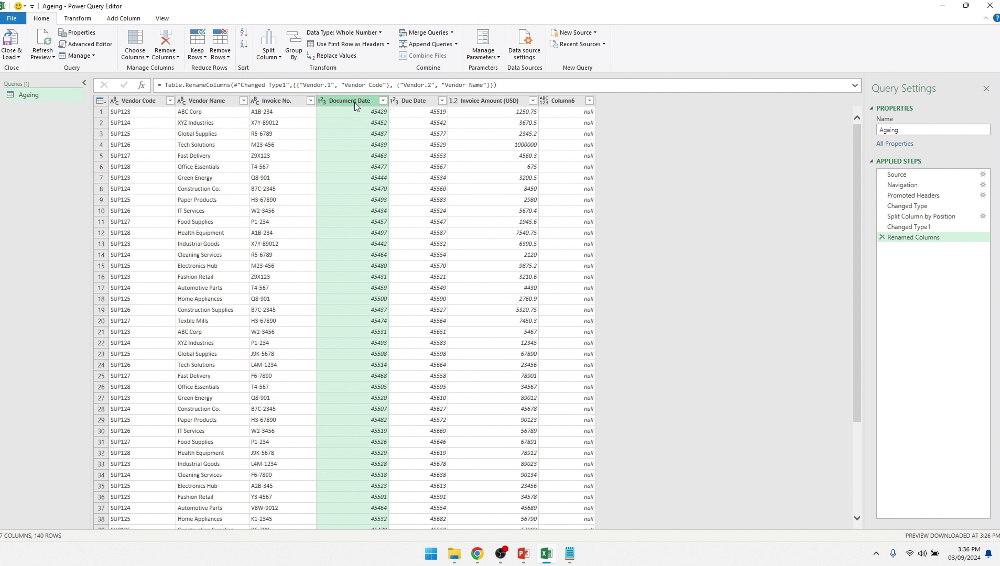
pyautogui.keyDown('ctrl'); pyautogui.click(413, 101); pyautogui.keyUp('ctrl')
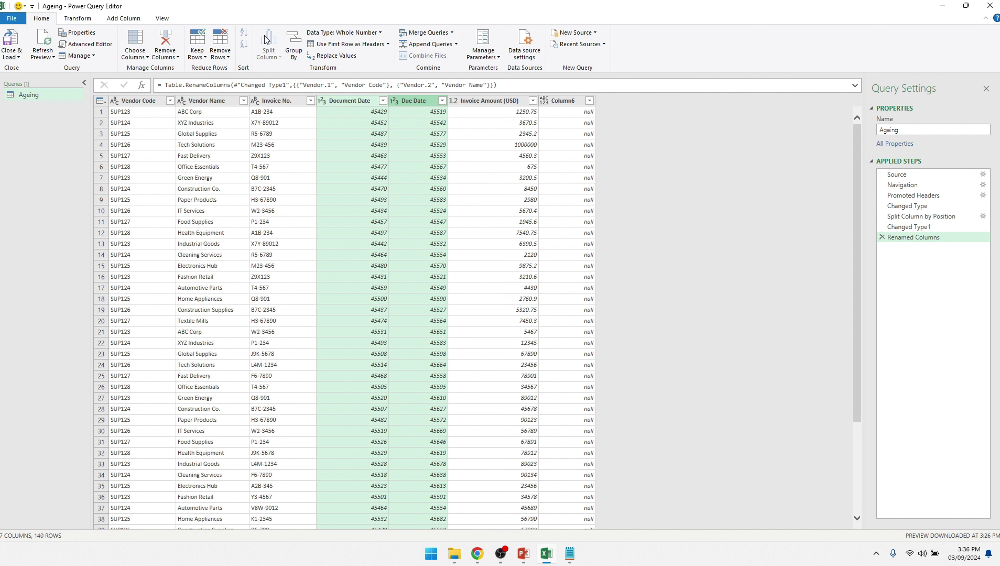
pyautogui.click(370, 33)
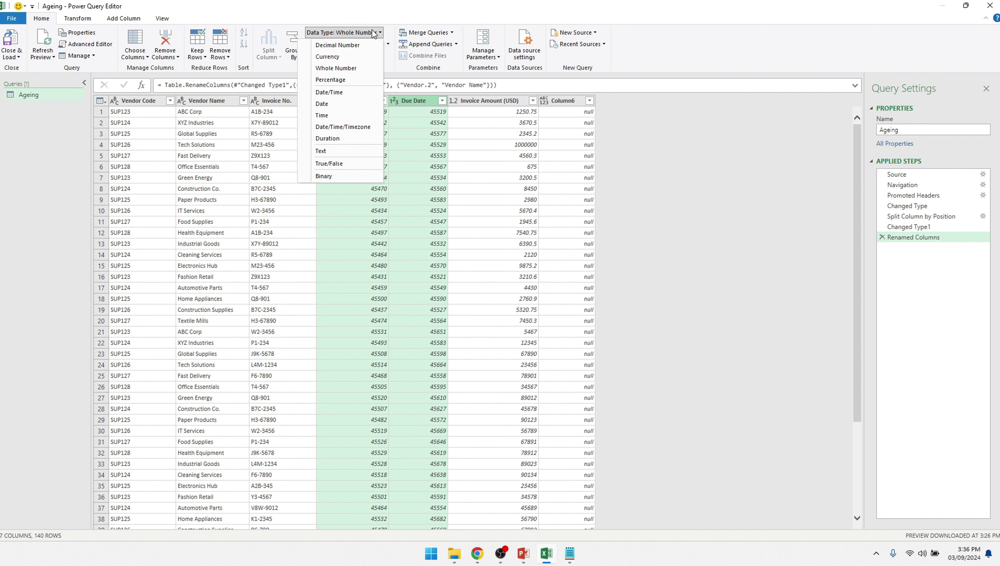
pyautogui.click(341, 103)
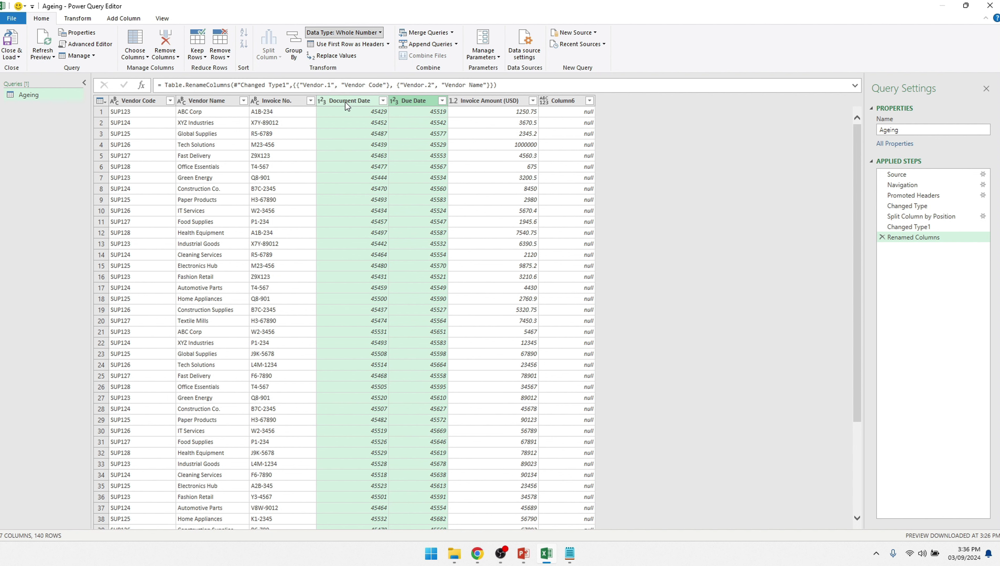
# Change the data type of the Invoice Amount (USD) column to Currency
pyautogui.click(503, 102)
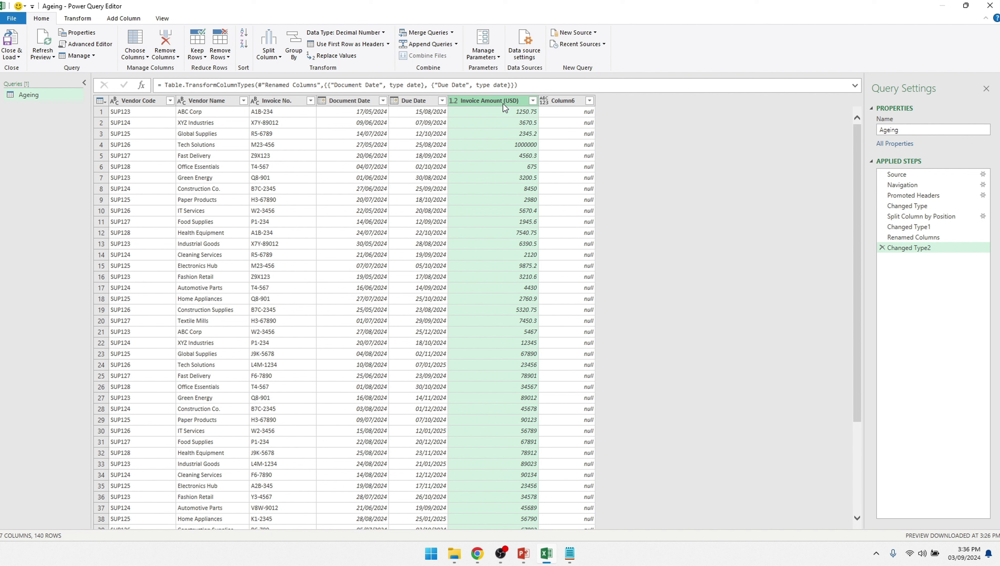
pyautogui.click(333, 34)
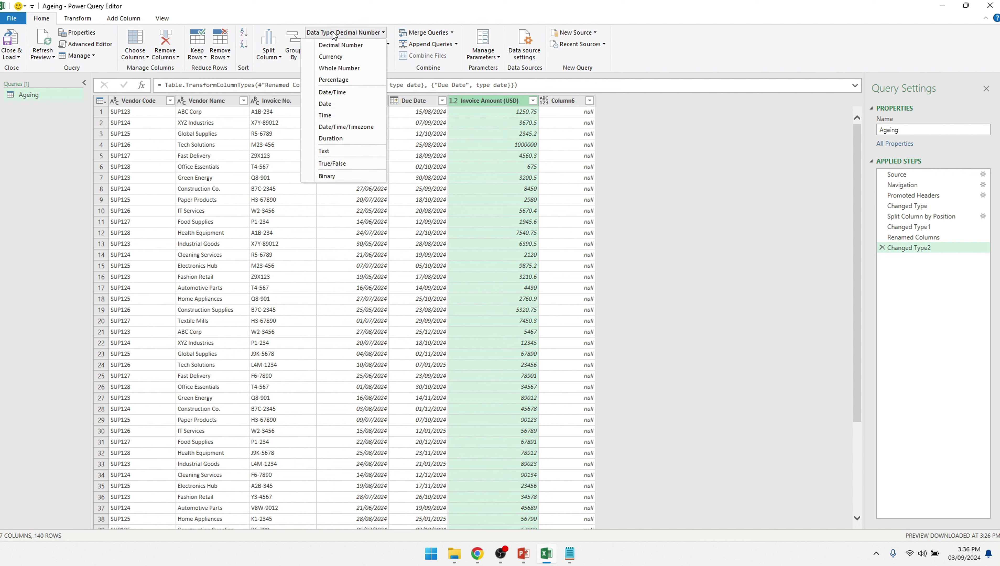
pyautogui.click(333, 56)
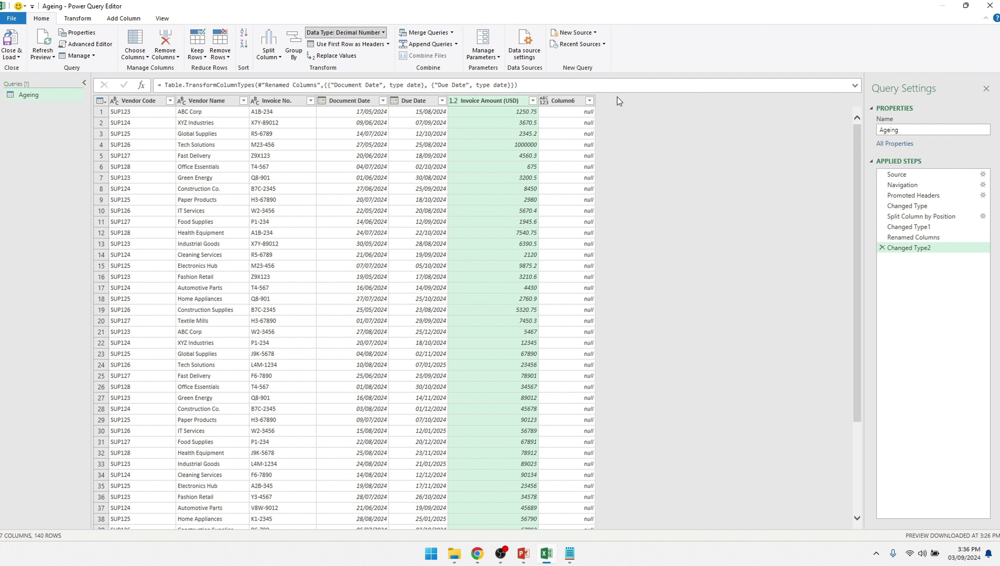
# Remove the empty Column6 from the Ageing query
pyautogui.click(562, 101)
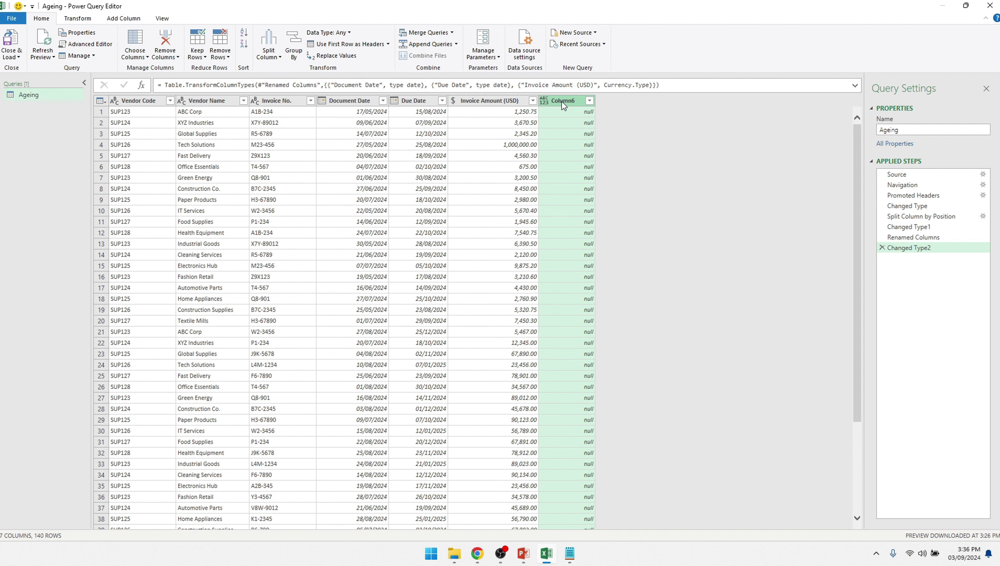
pyautogui.click(591, 102)
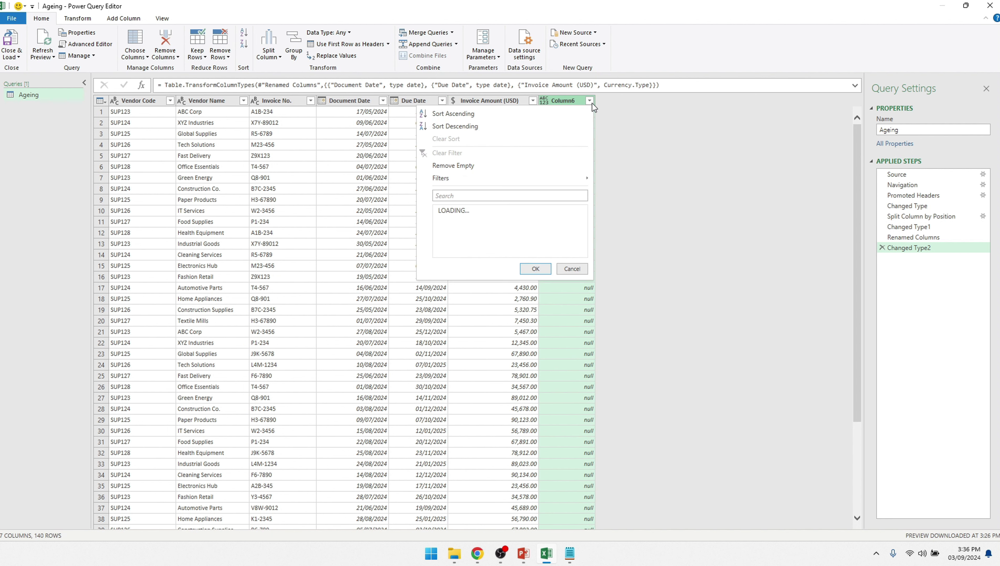
pyautogui.click(591, 101)
pyautogui.click(593, 103)
pyautogui.click(565, 100)
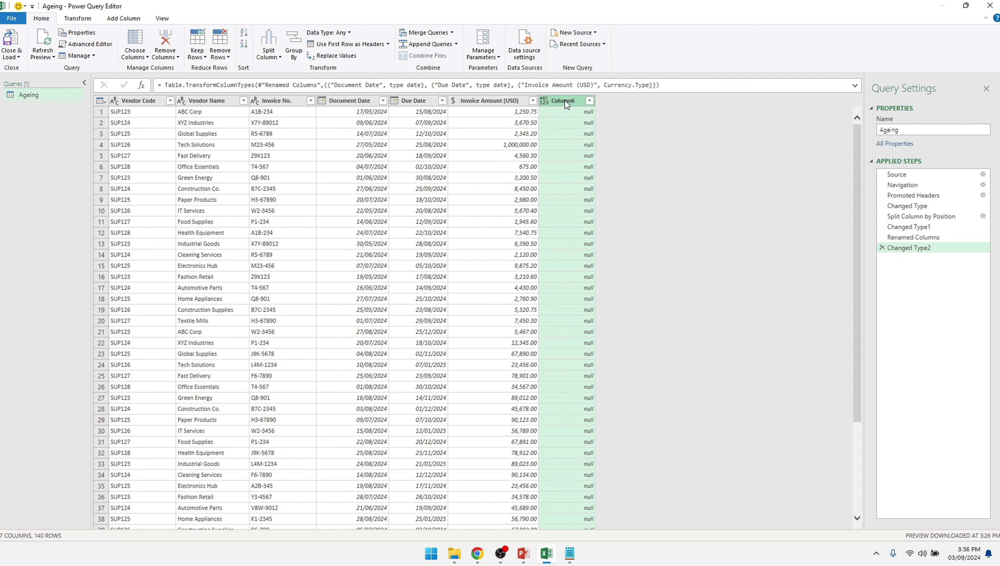
pyautogui.rightClick(565, 101)
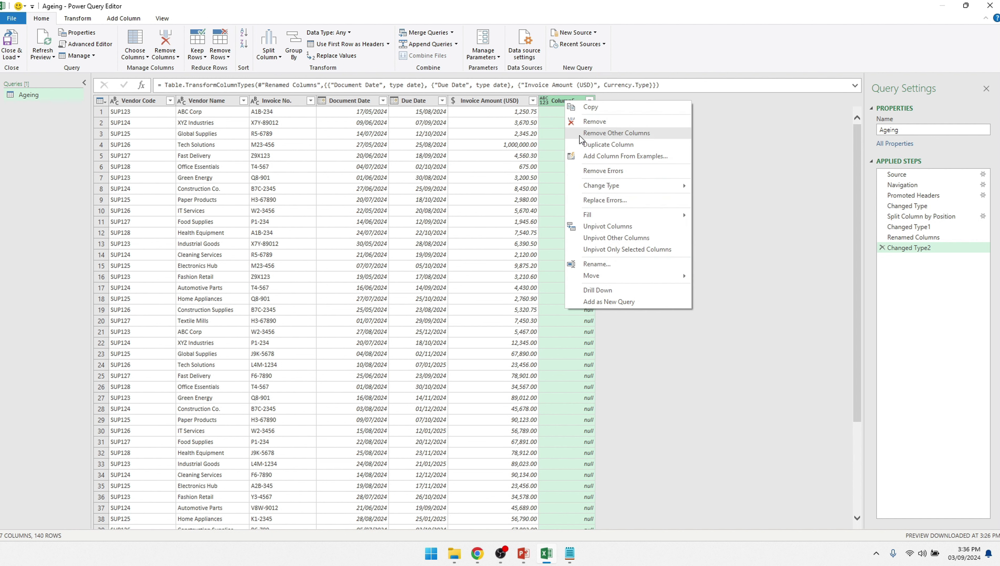
pyautogui.click(594, 125)
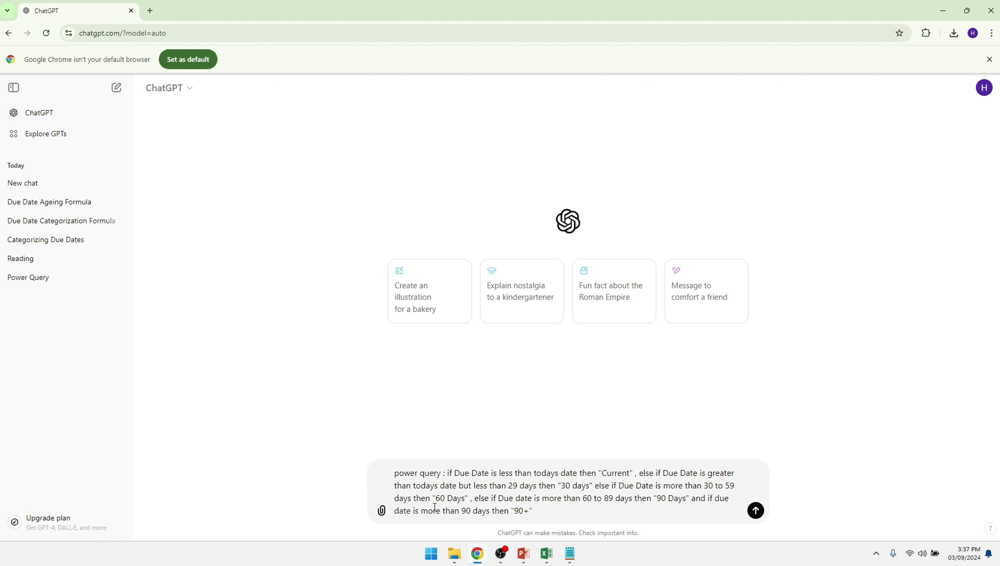
# In ChatGPT, submit the prepared Power Query prompt that sorts Due Date into Current, 30 days, 60 Days, 90 Days and 90+
pyautogui.press('Return')
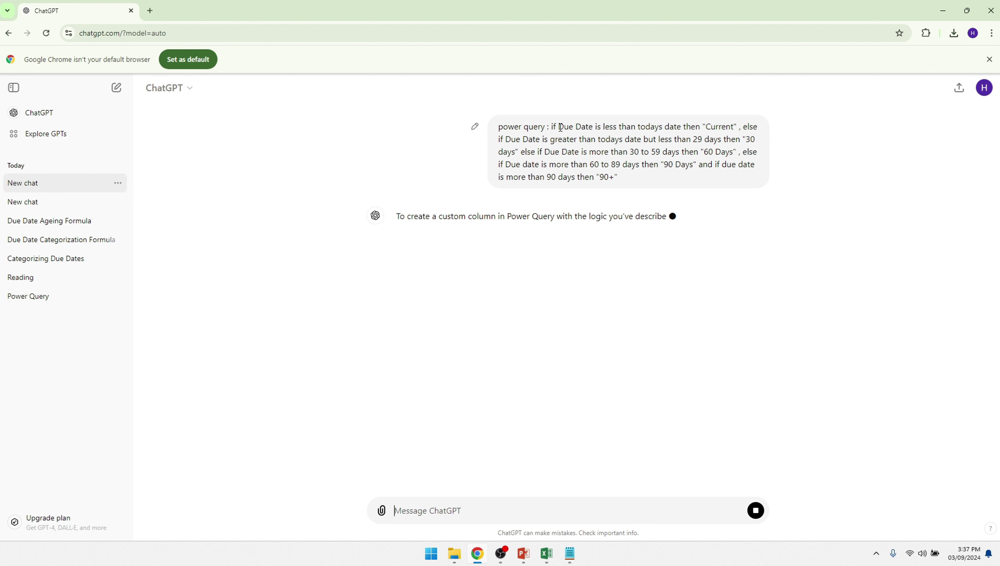
pyautogui.moveTo(559, 126); pyautogui.dragTo(597, 127)
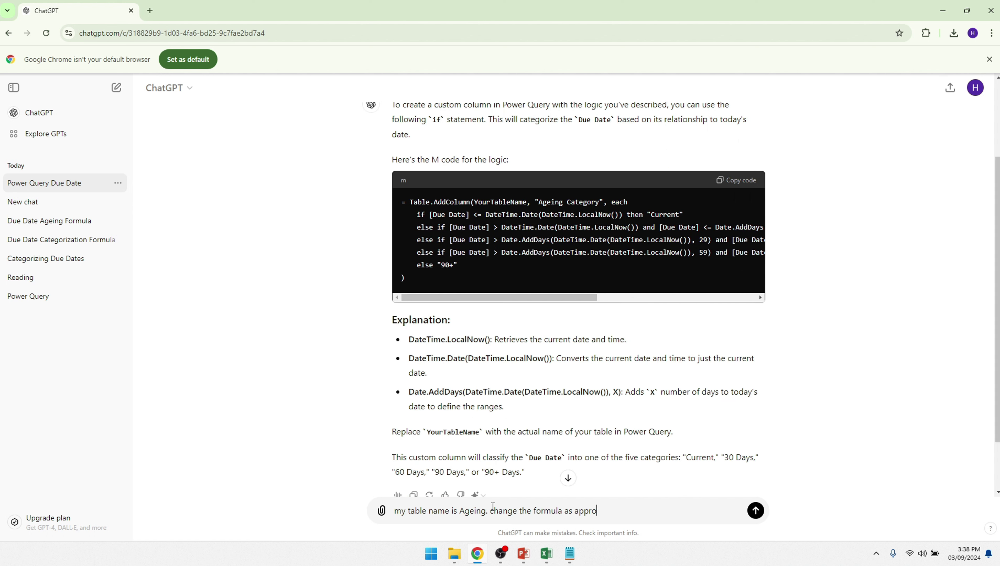
# Ask ChatGPT to change the formula for a table named Ageing and copy the updated M code
pyautogui.write('pi')
pyautogui.write('iate')
pyautogui.press('Return')
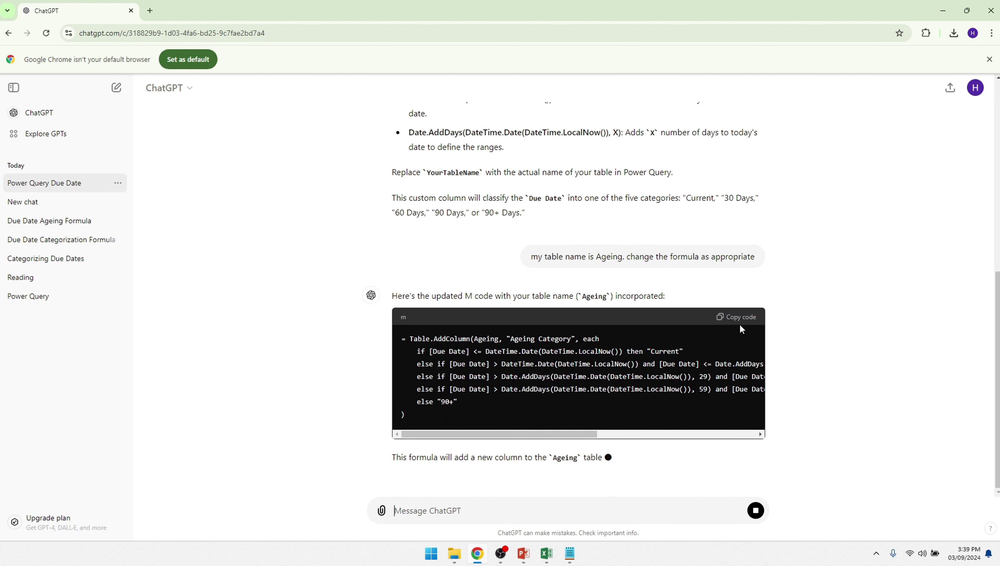
pyautogui.click(743, 303)
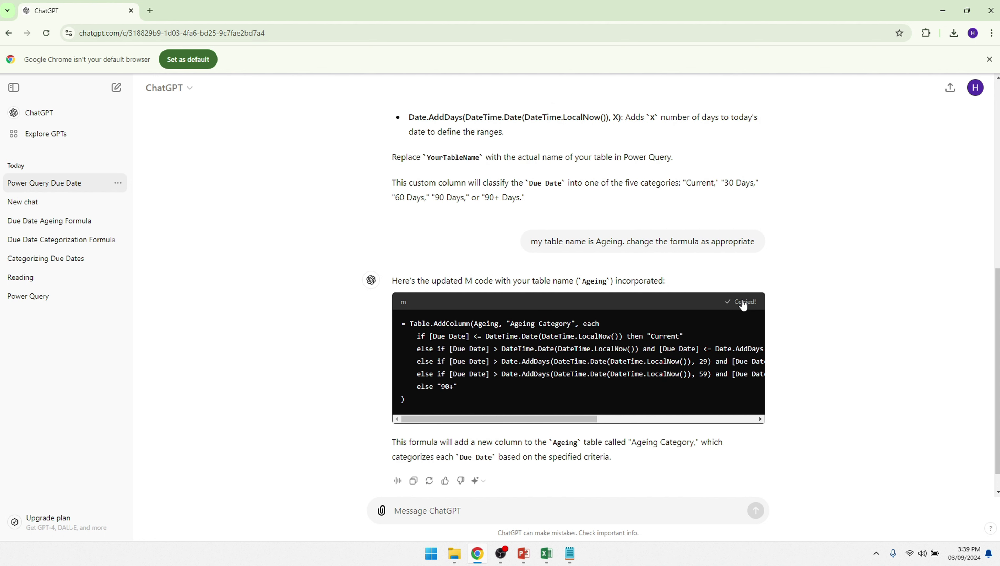
# In Power Query Editor, replace the Added Custom step's formula with the copied code, without its extra equals sign, and apply it
pyautogui.hotkey('alt', 'Tab')
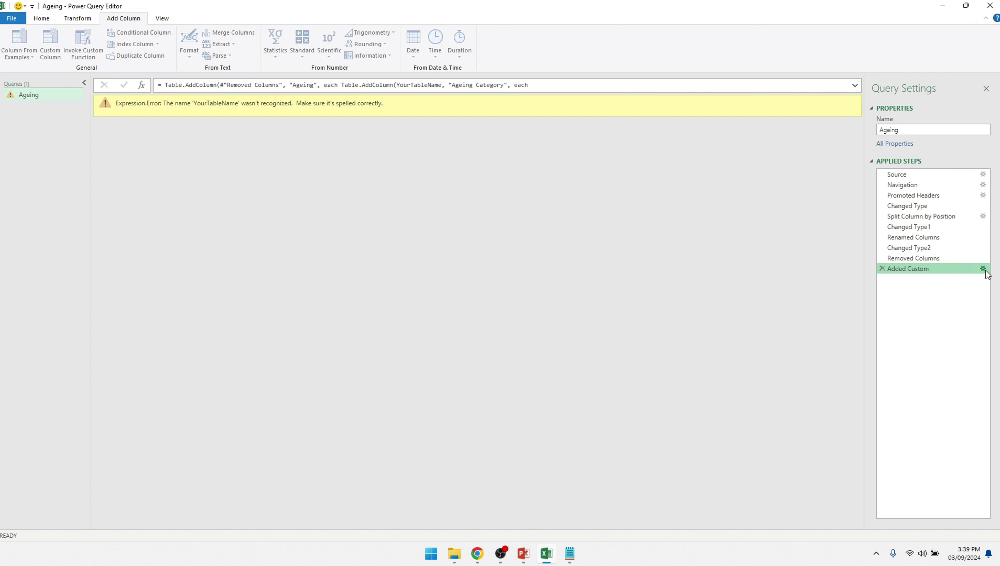
pyautogui.click(986, 271)
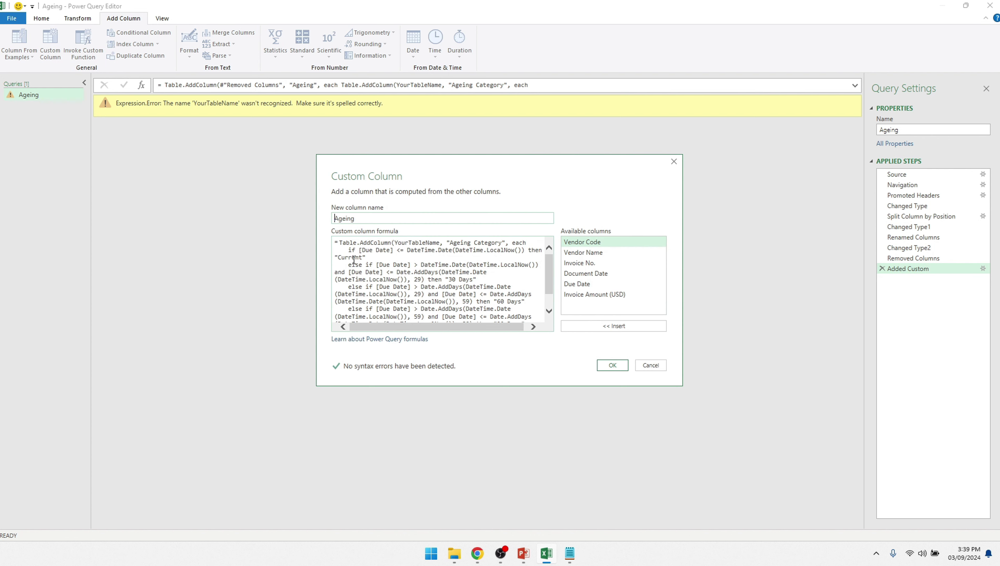
pyautogui.hotkey('ctrl', 'a')
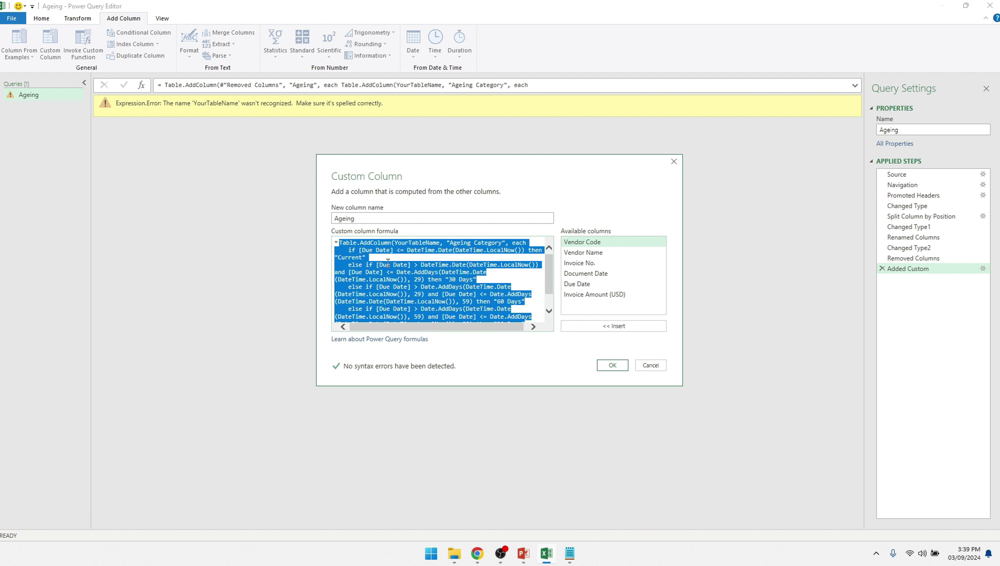
pyautogui.hotkey('ctrl', 'v')
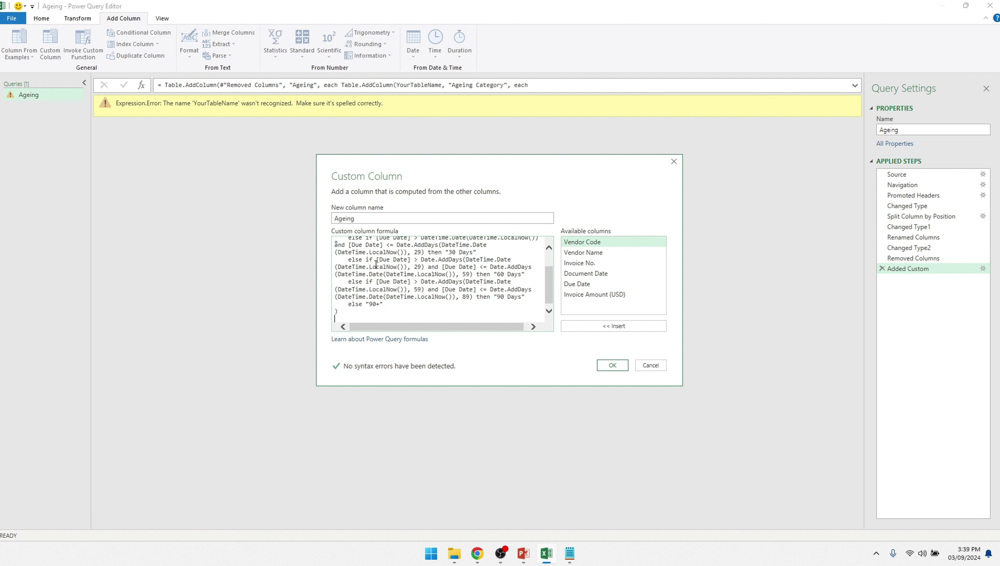
pyautogui.scroll(2, 393, 257)
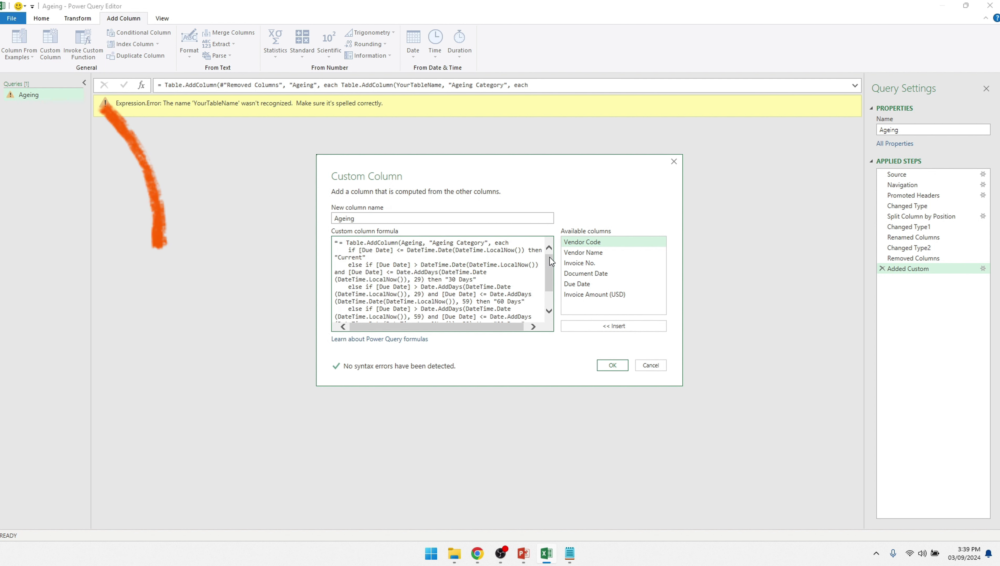
pyautogui.click(345, 244)
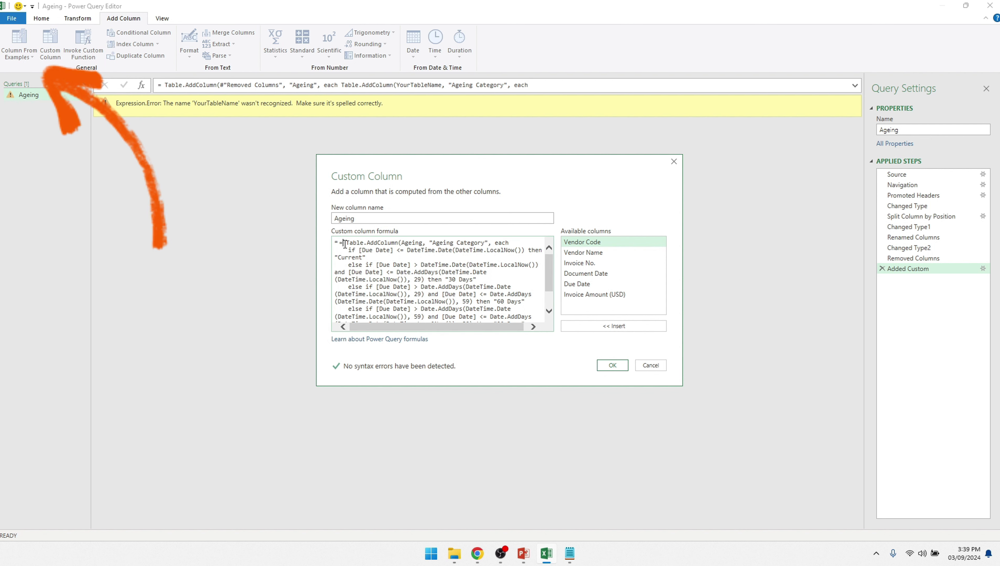
pyautogui.press('BackSpace')
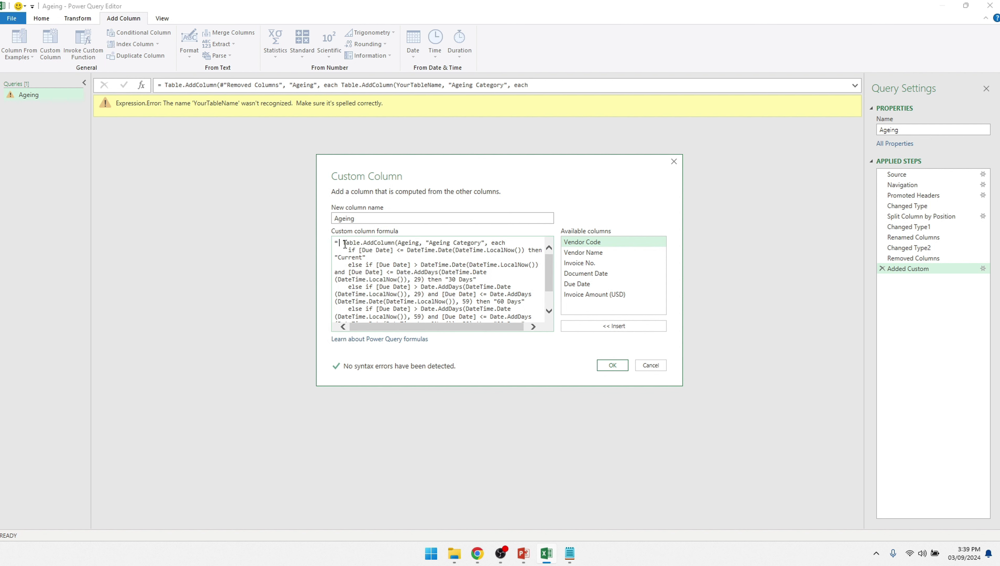
pyautogui.click(611, 367)
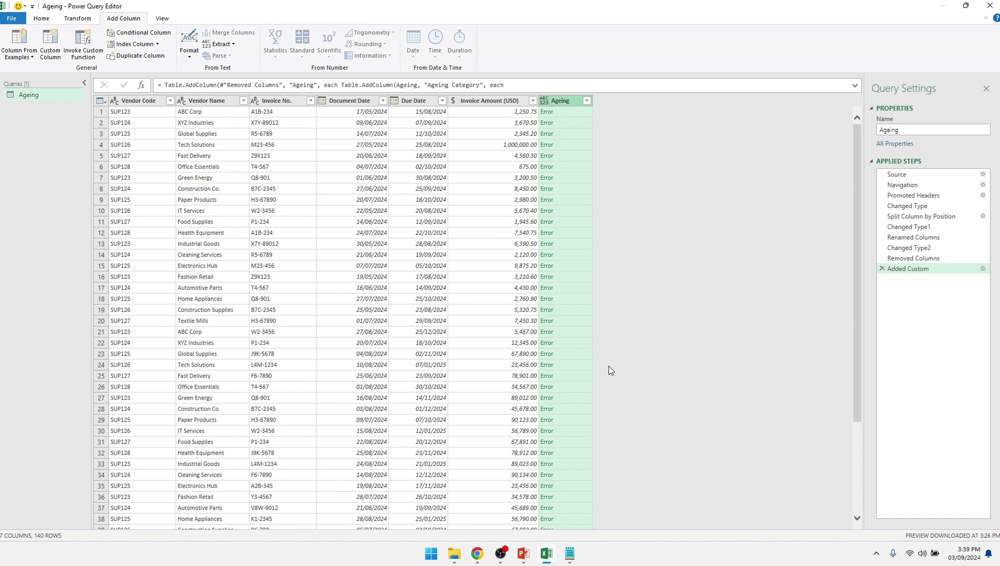
# Copy the error text from the first Ageing cell and send it to ChatGPT, prefixed with "Error:"
pyautogui.click(556, 113)
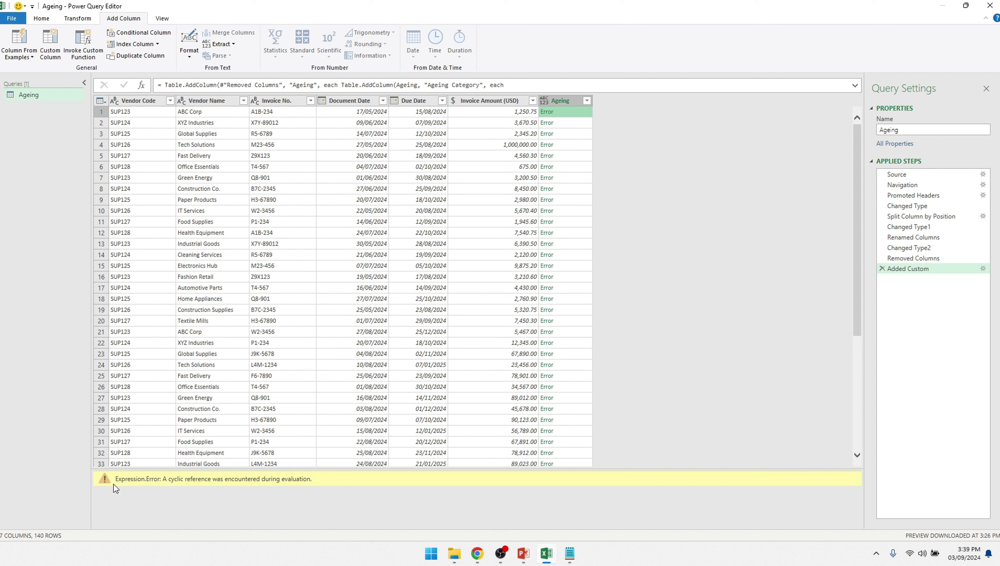
pyautogui.moveTo(118, 477); pyautogui.dragTo(324, 488)
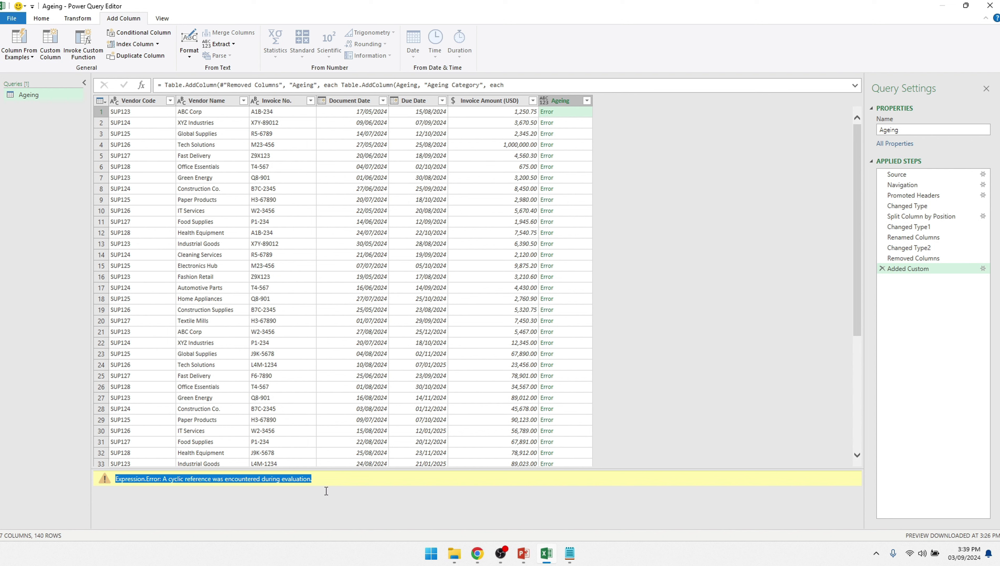
pyautogui.hotkey('alt', 'Tab')
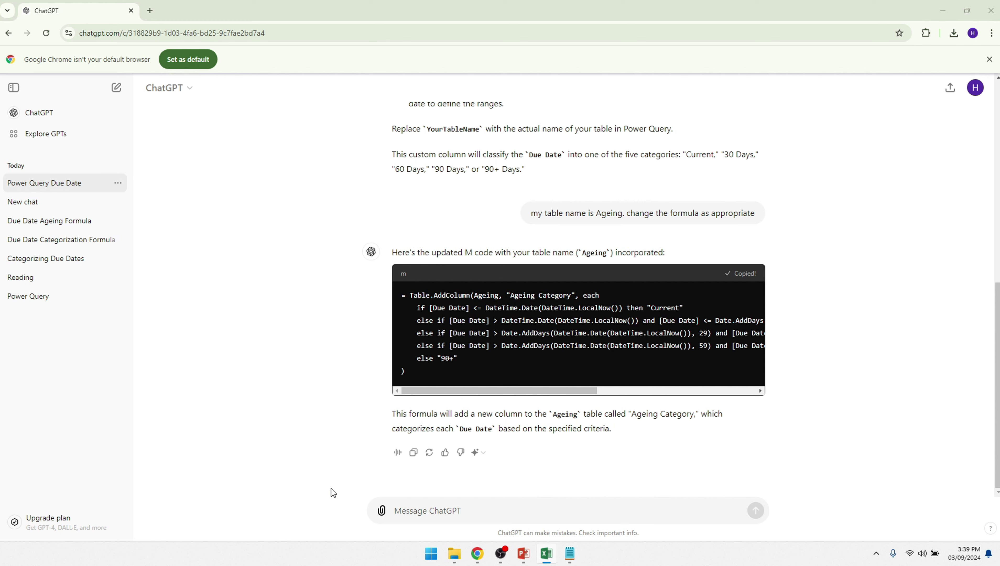
pyautogui.click(396, 509)
pyautogui.write('Error:')
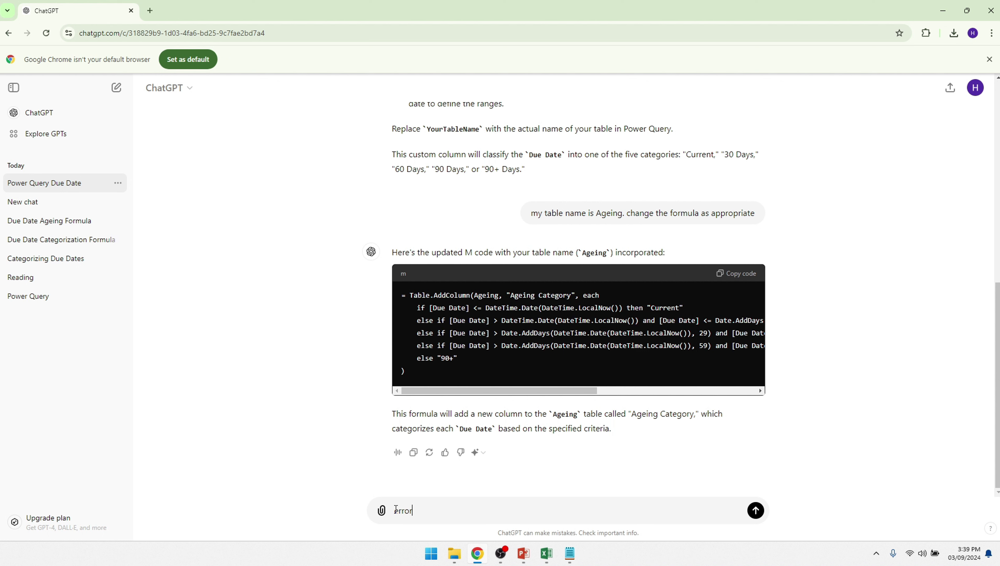
pyautogui.hotkey('ctrl', 'v')
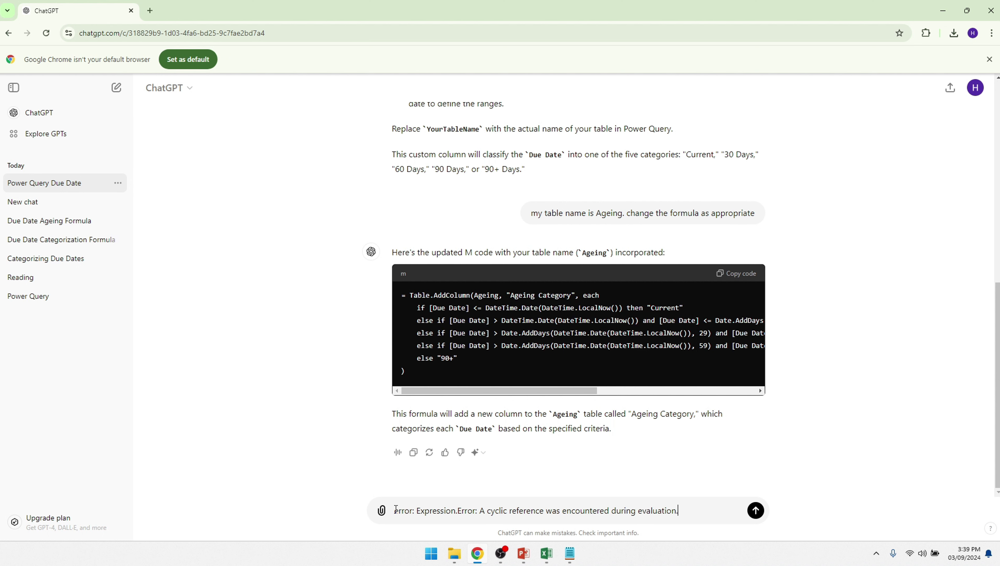
pyautogui.press('Return')
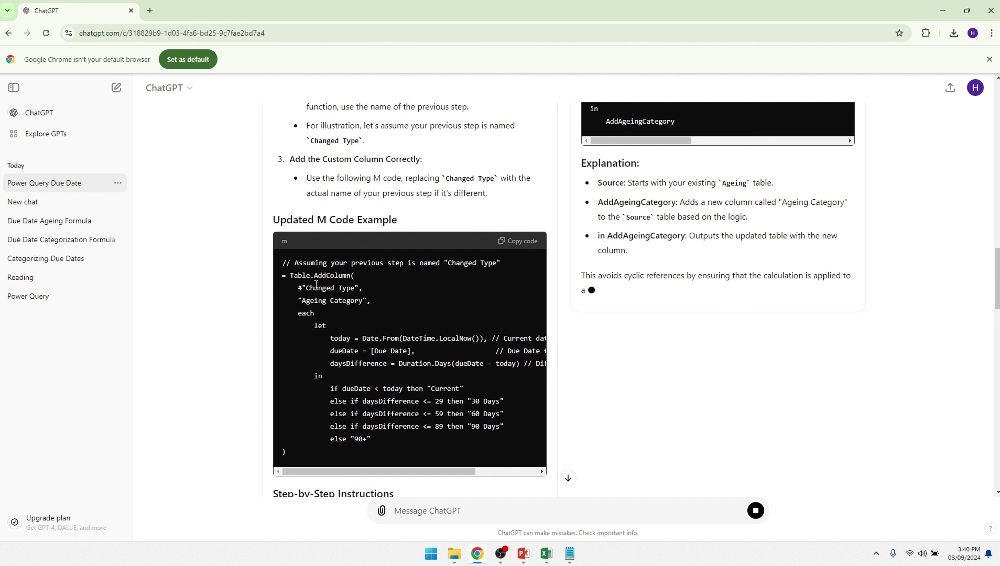
# Copy the nested if statement version of the M code from ChatGPT's alternative approach
pyautogui.scroll(-1, 316, 284)
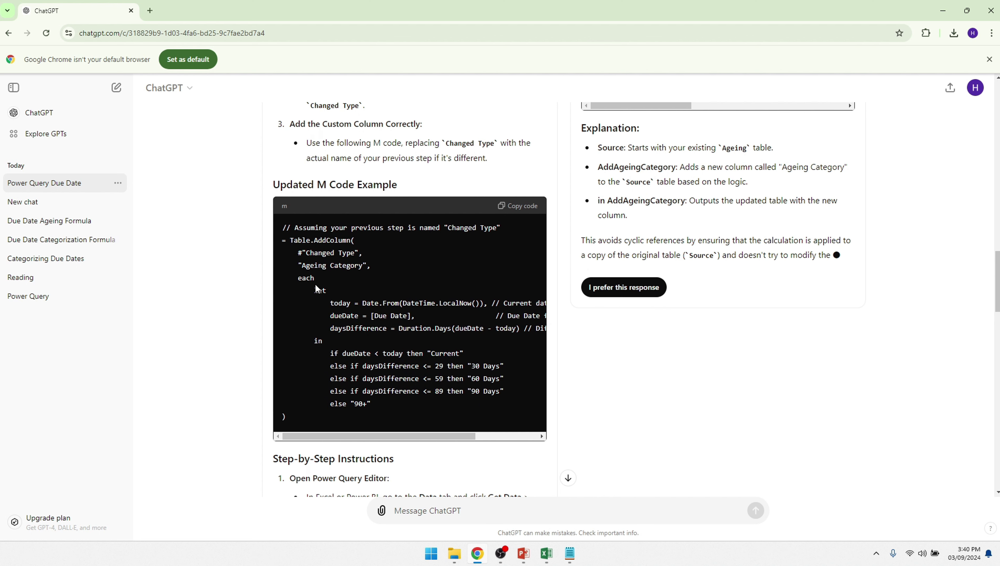
pyautogui.scroll(-10, 421, 239)
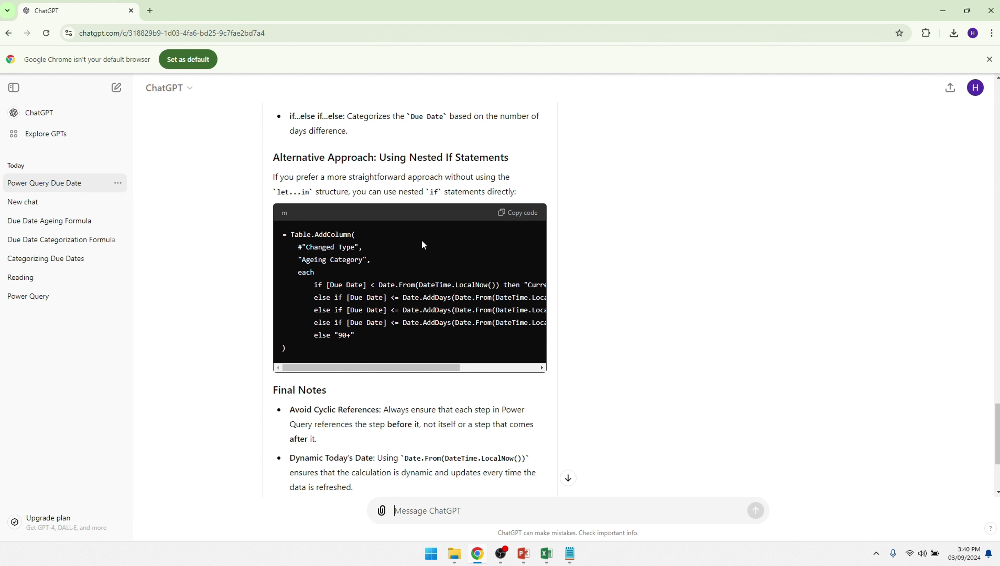
pyautogui.click(523, 214)
# In Power Query Editor, replace the Added Custom step's formula with the copied nested if code, without its extra equals sign, and apply it
pyautogui.click(540, 562)
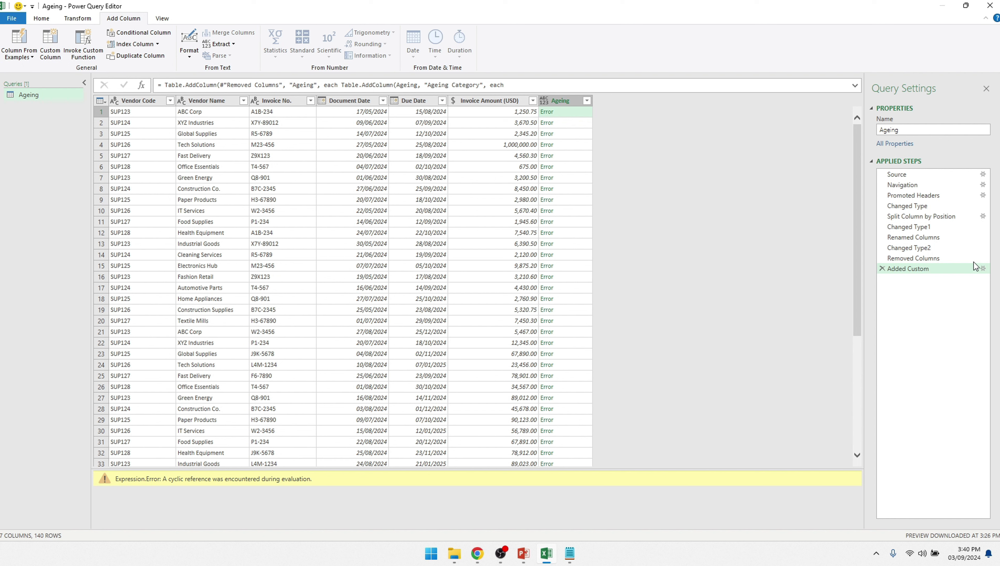
pyautogui.click(983, 269)
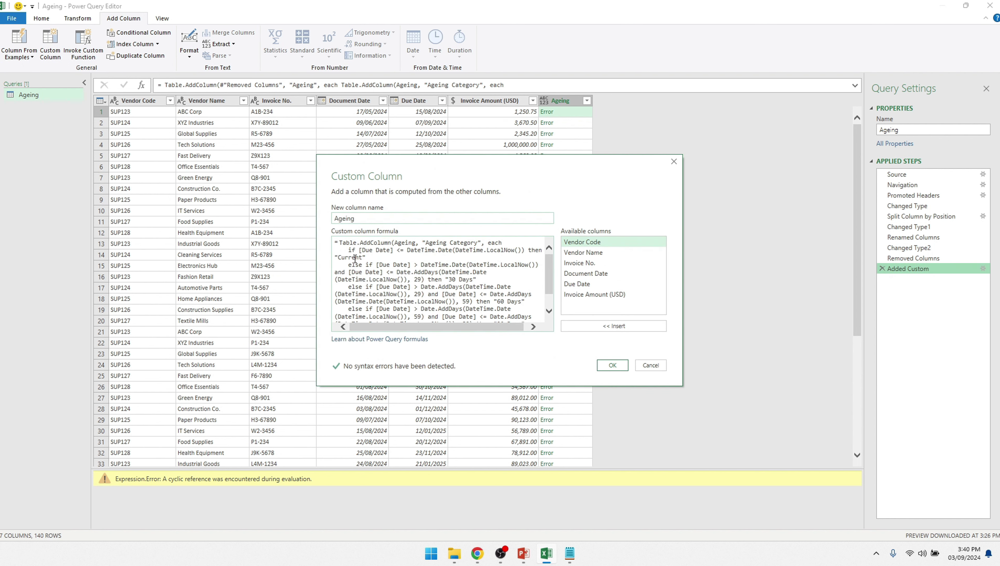
pyautogui.click(377, 285)
pyautogui.hotkey('ctrl', 'a')
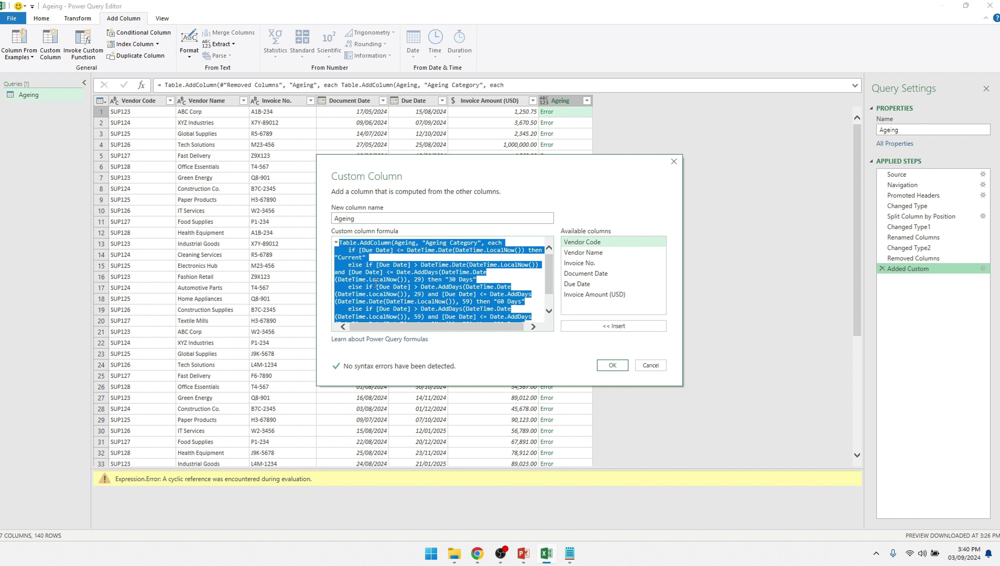
pyautogui.hotkey('ctrl', 'v')
pyautogui.scroll(1, 376, 284)
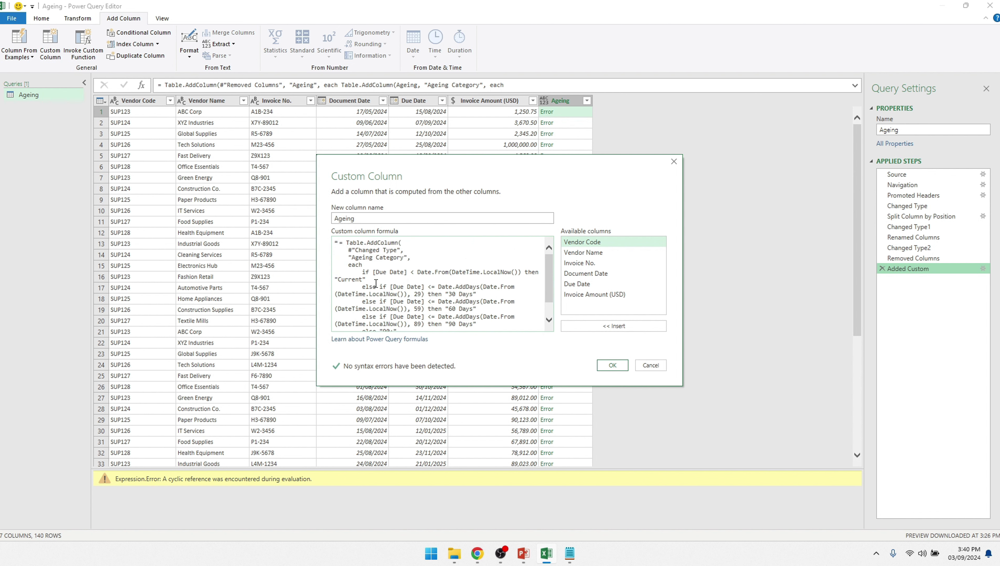
pyautogui.click(344, 240)
pyautogui.press('BackSpace')
pyautogui.click(610, 368)
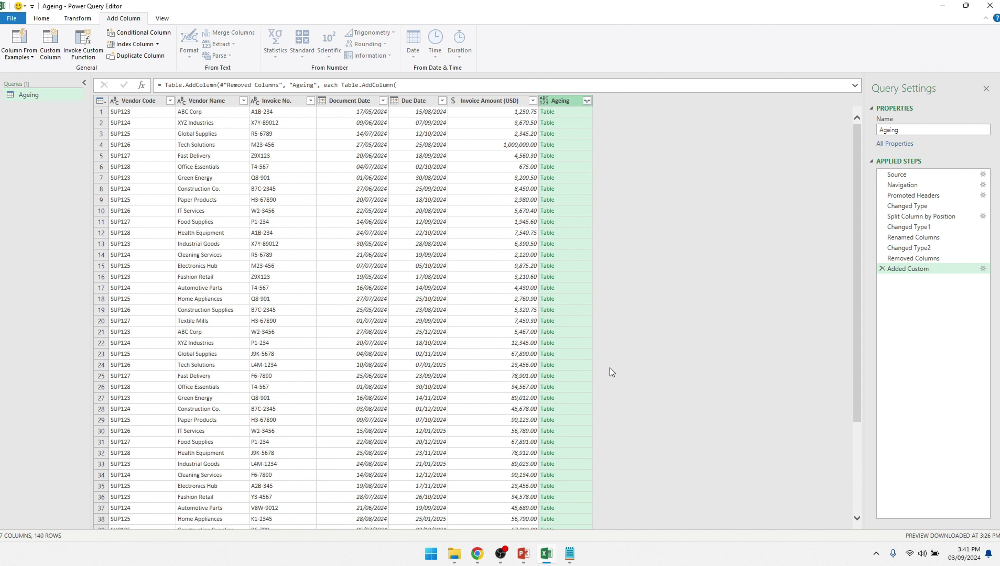
# Try expanding the Ageing column with all nested columns selected and the original column name as prefix, and inspect the added columns
pyautogui.click(587, 101)
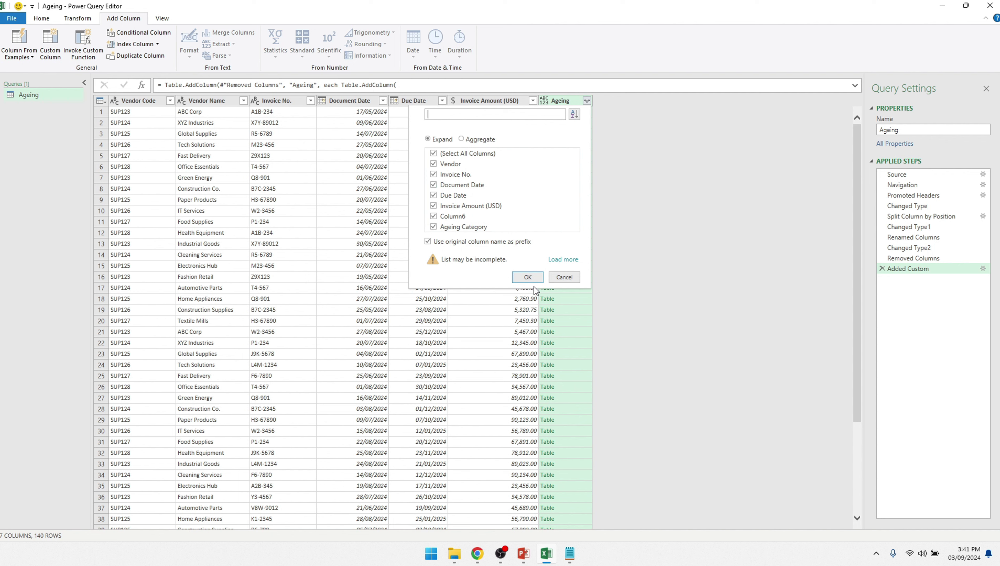
pyautogui.click(527, 277)
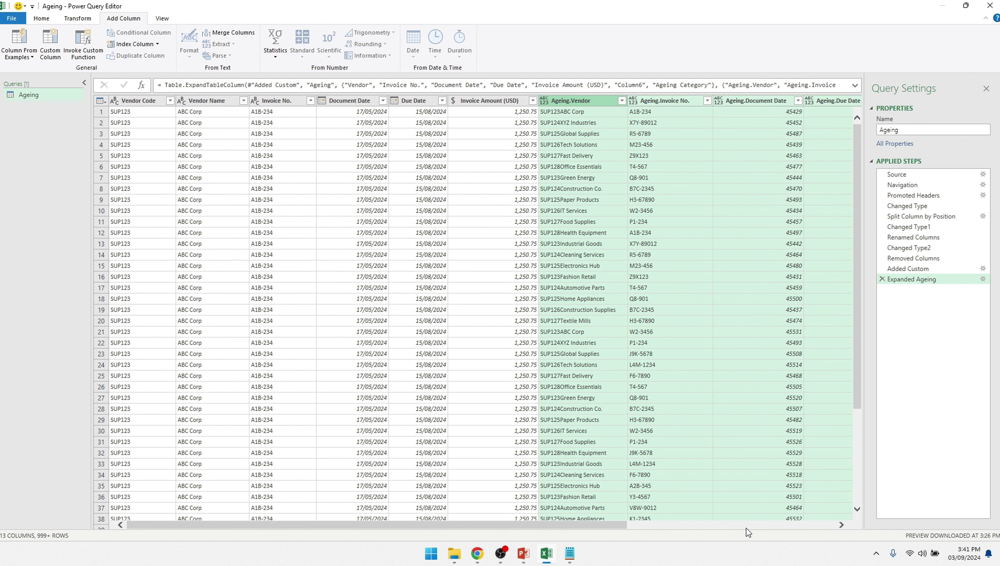
pyautogui.hscroll(5, 746, 527)
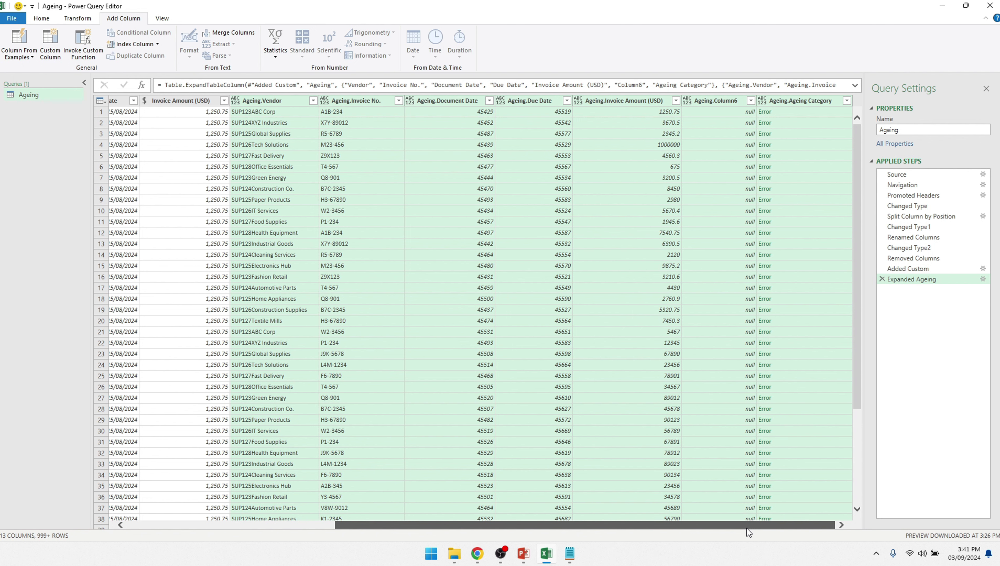
pyautogui.moveTo(747, 529); pyautogui.dragTo(746, 528)
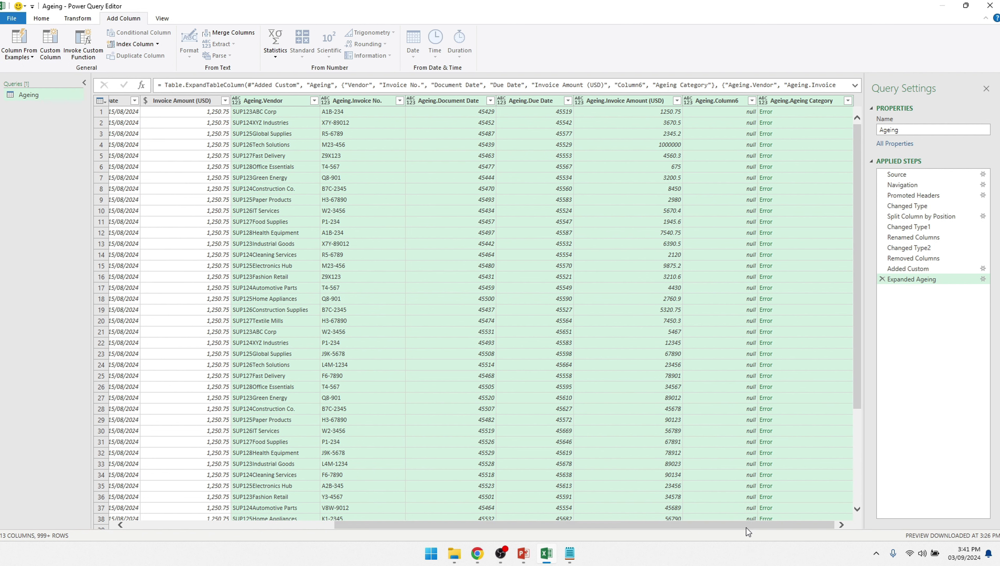
# Try removing the expanded Ageing columns, and delete both the Removed Columns1 and Expanded Ageing steps from the query
pyautogui.rightClick(290, 99)
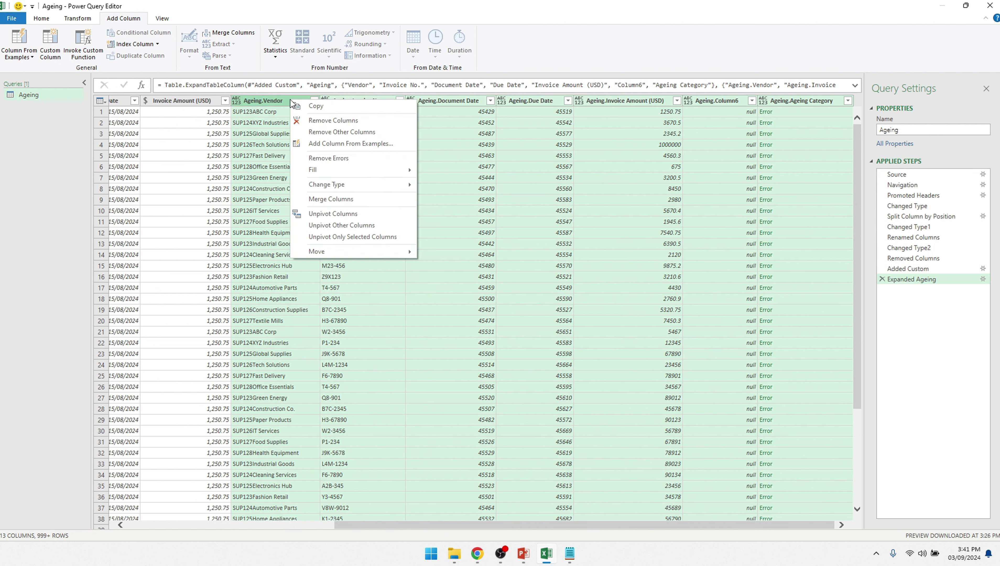
pyautogui.click(311, 120)
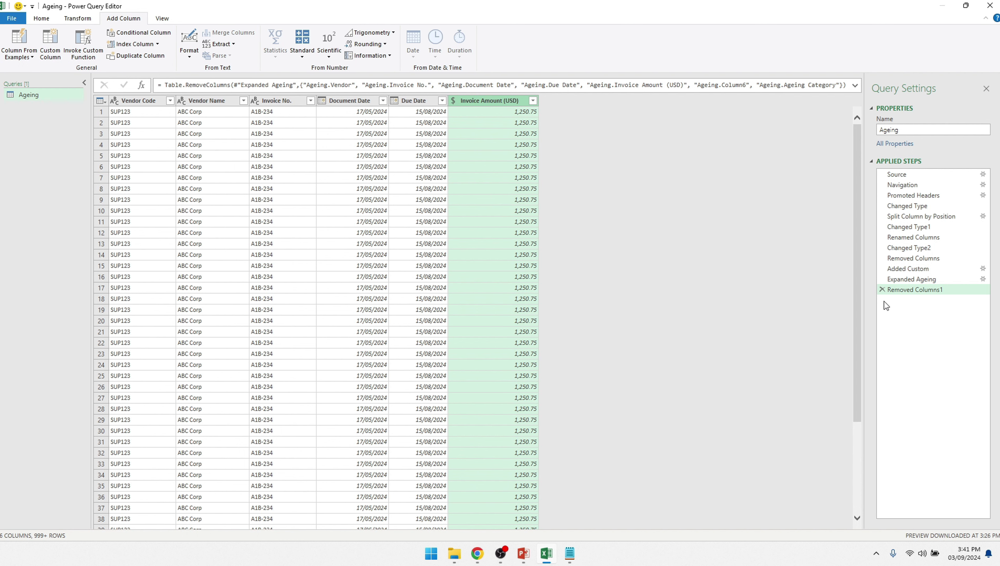
pyautogui.click(883, 289)
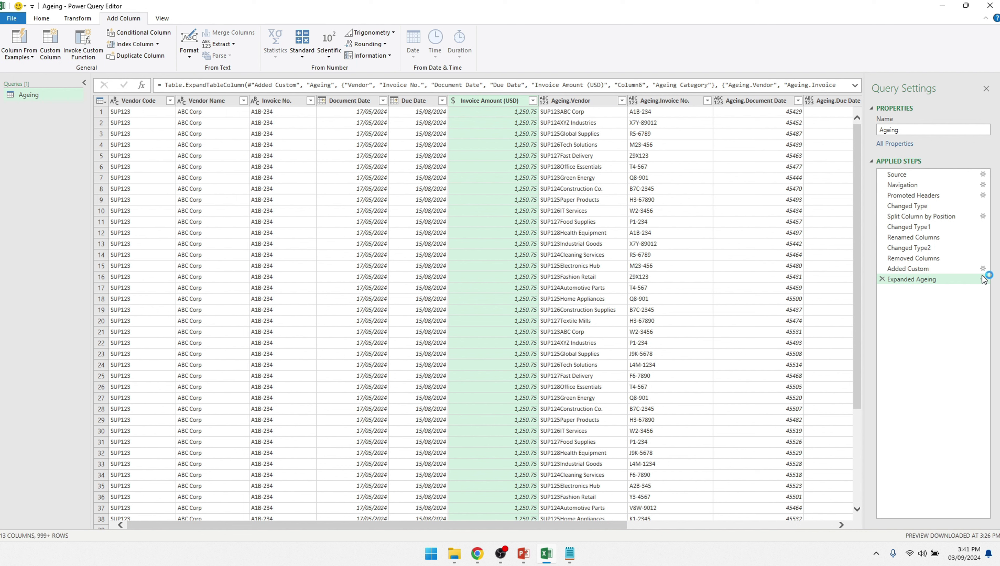
pyautogui.click(882, 280)
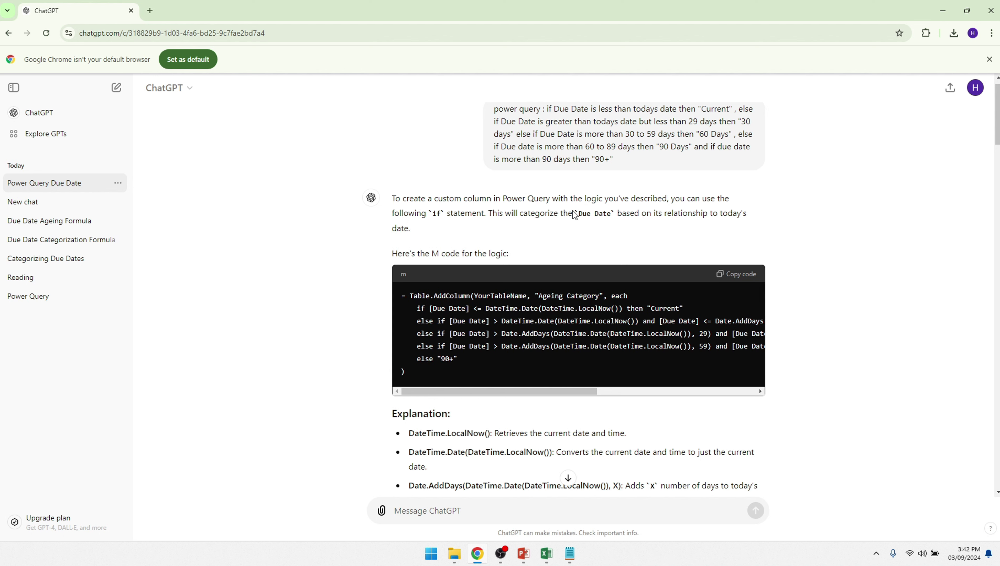
# In ChatGPT, add "with table name Ageing" after "power query" in the original prompt, resend it and copy the generated formula
pyautogui.scroll(1, 569, 139)
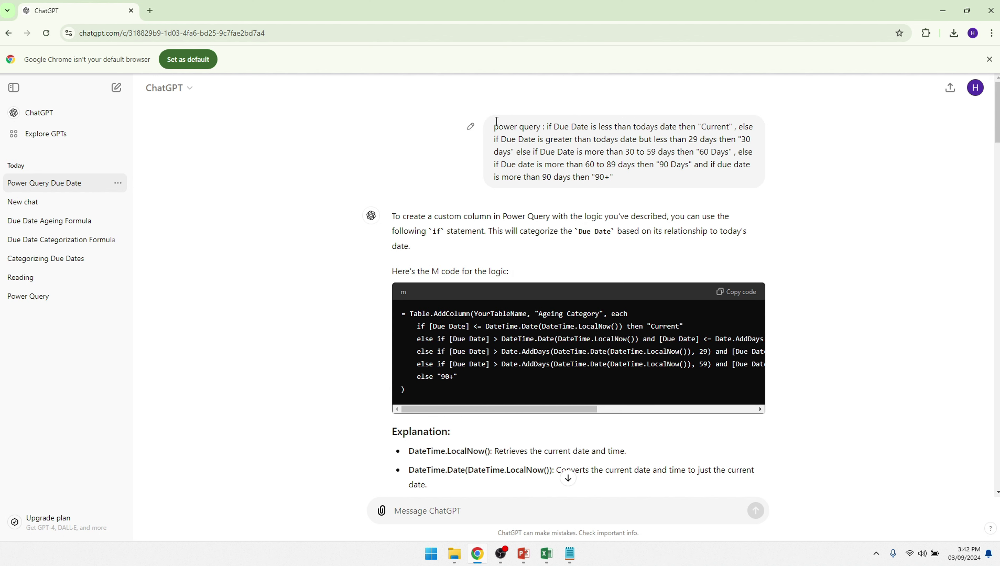
pyautogui.scroll(-2, 500, 130)
pyautogui.scroll(2, 478, 185)
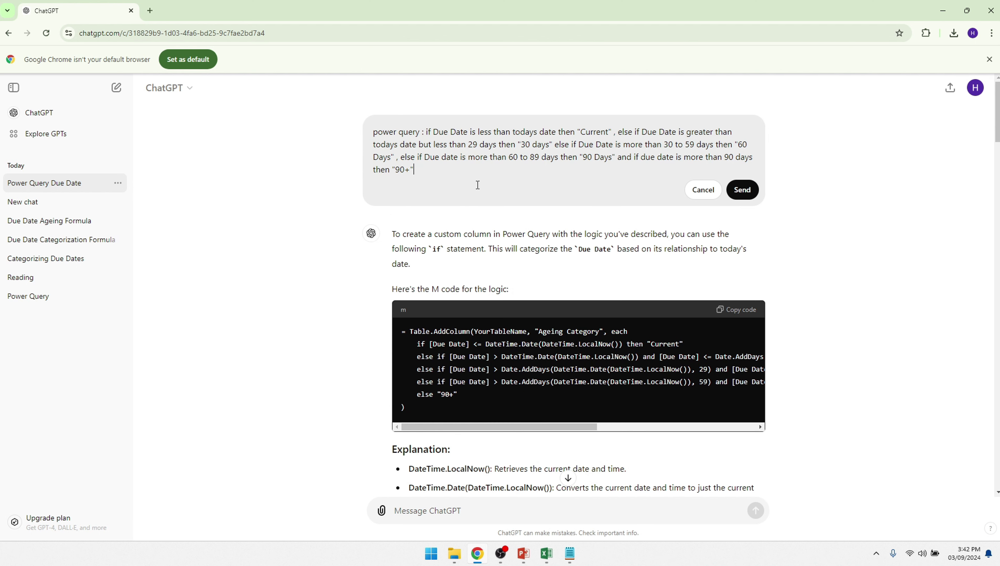
pyautogui.click(422, 131)
pyautogui.write('with table name Ageing')
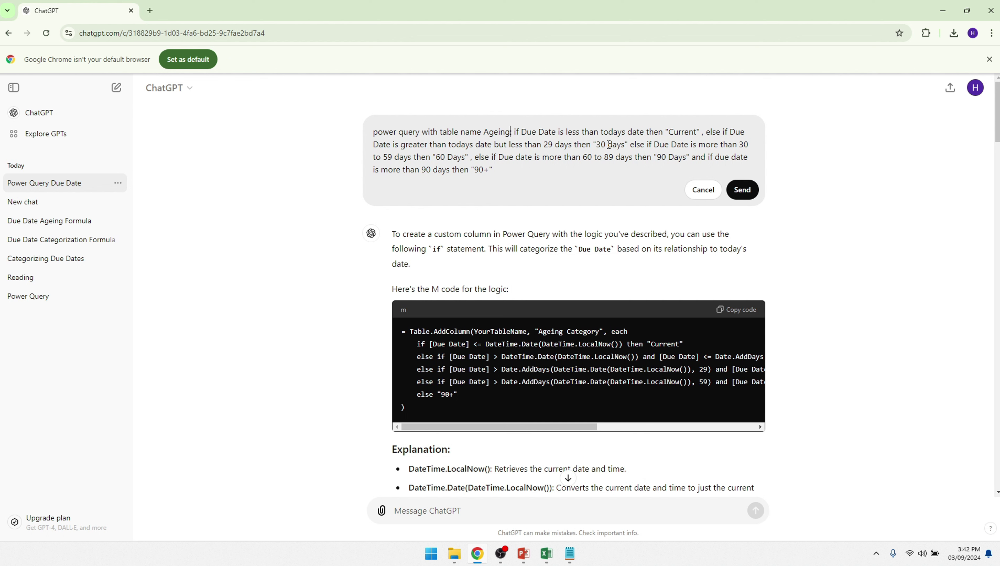
pyautogui.click(745, 190)
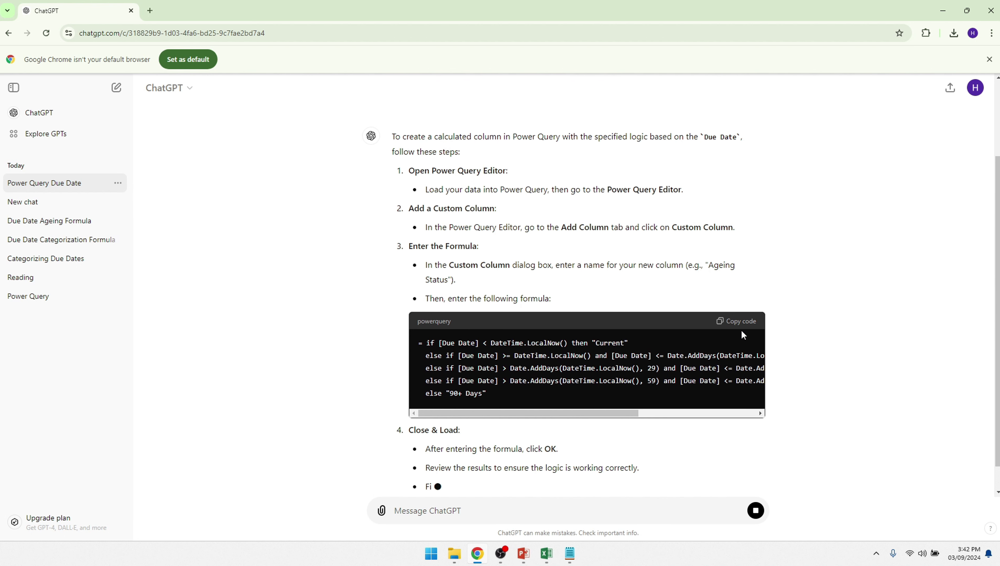
pyautogui.click(739, 293)
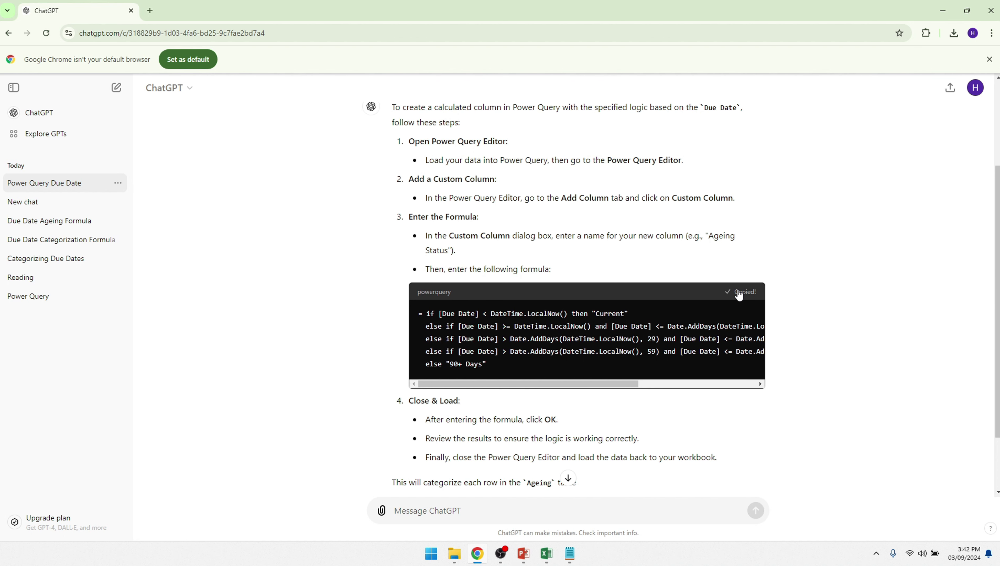
# In Power Query Editor, replace the Added Custom step's formula with the copied if formula, without its extra equals sign, and apply it
pyautogui.hotkey('alt', 'Tab')
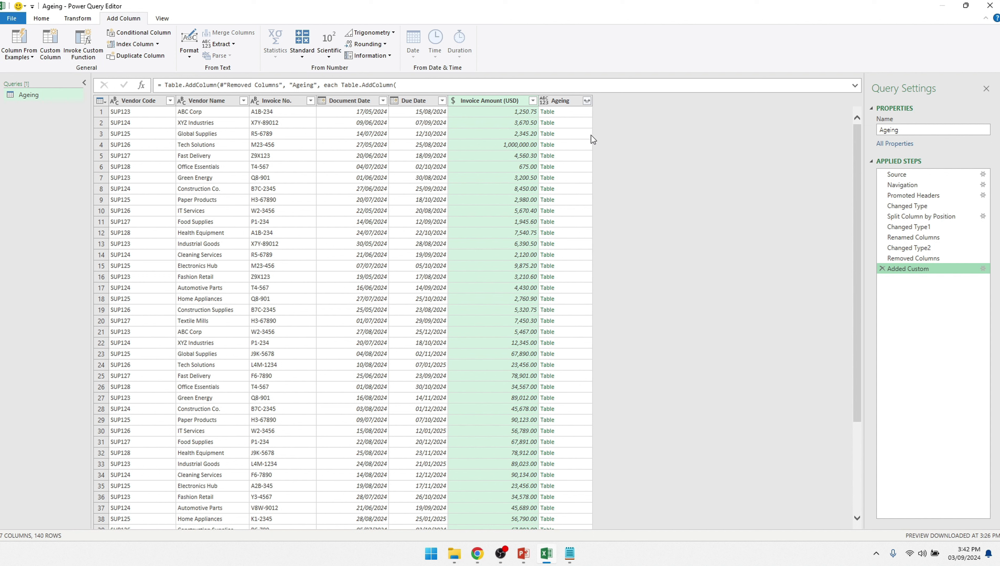
pyautogui.click(984, 269)
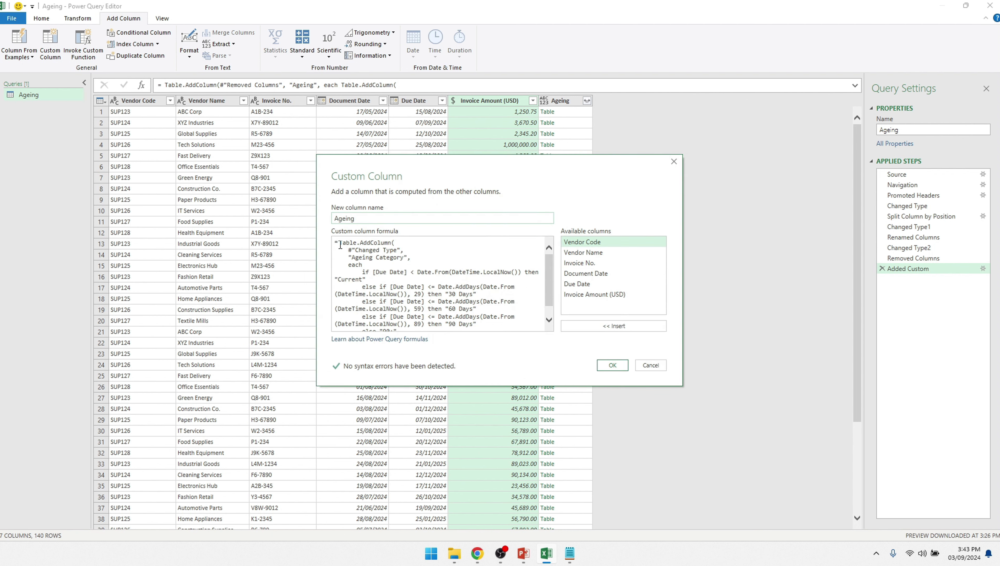
pyautogui.hotkey('ctrl', 'a')
pyautogui.hotkey('ctrl', 'v')
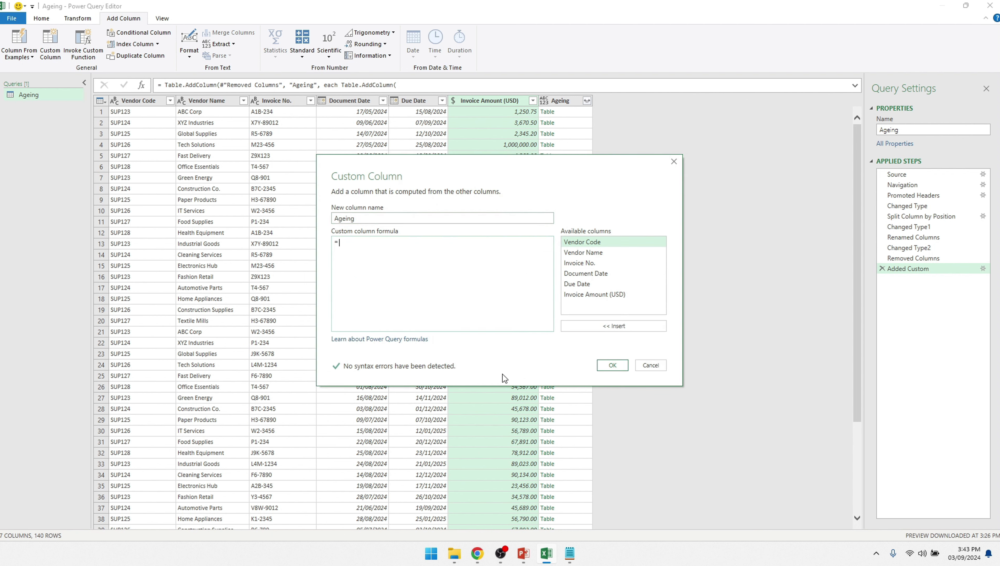
pyautogui.click(611, 367)
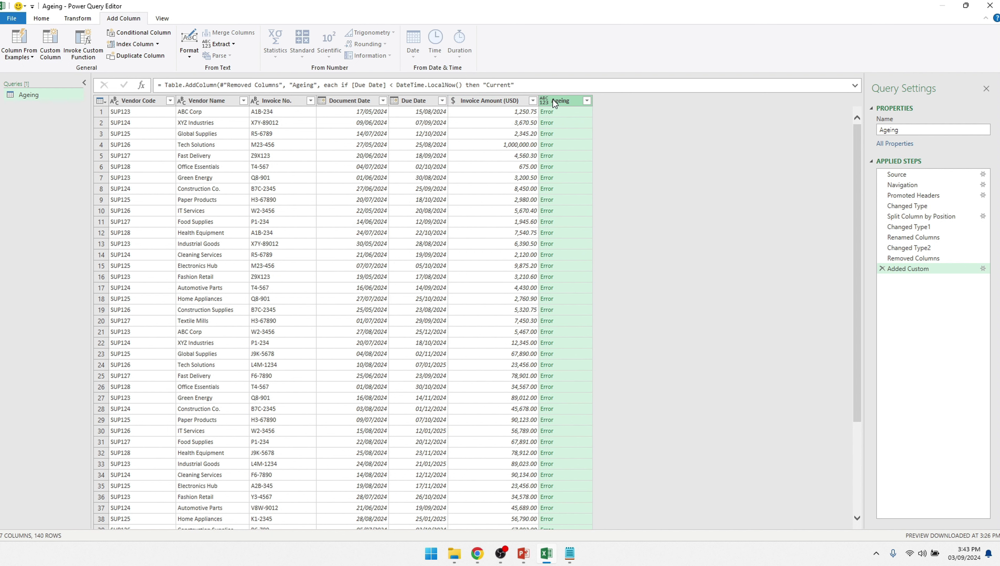
# Copy the error details from the first Ageing cell, send them in the ChatGPT chat and copy the corrected formula
pyautogui.click(556, 114)
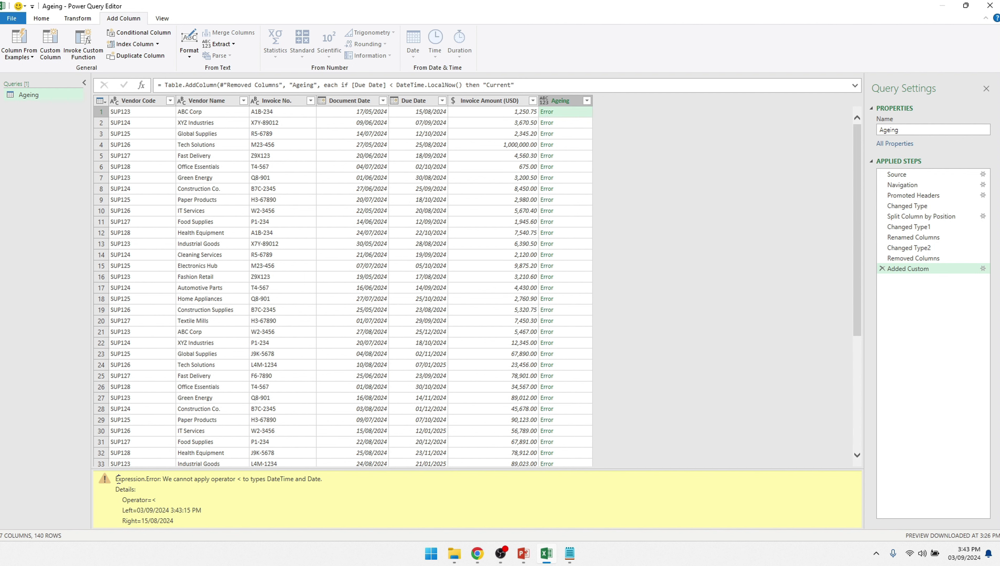
pyautogui.moveTo(118, 479); pyautogui.dragTo(217, 540)
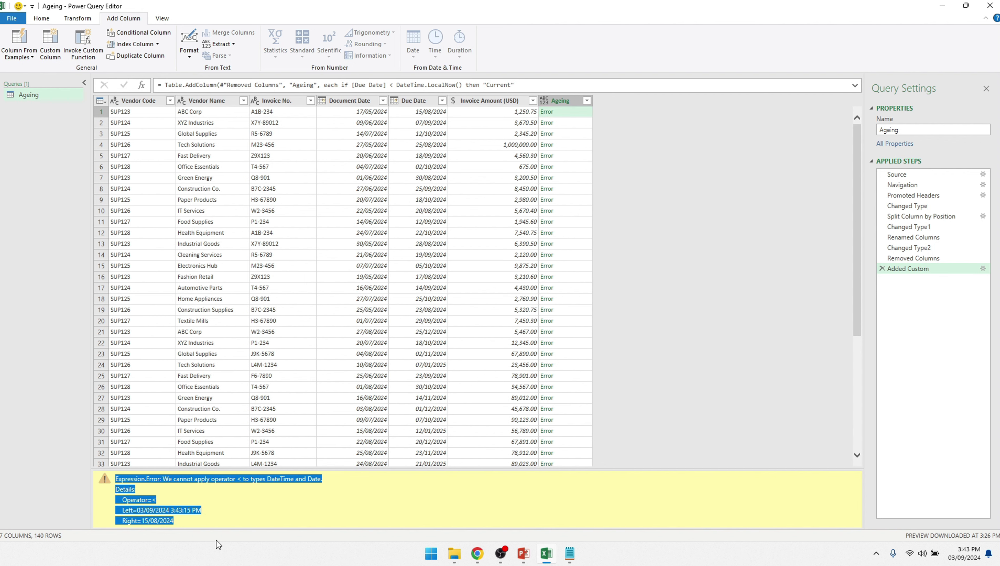
pyautogui.hotkey('alt', 'Tab')
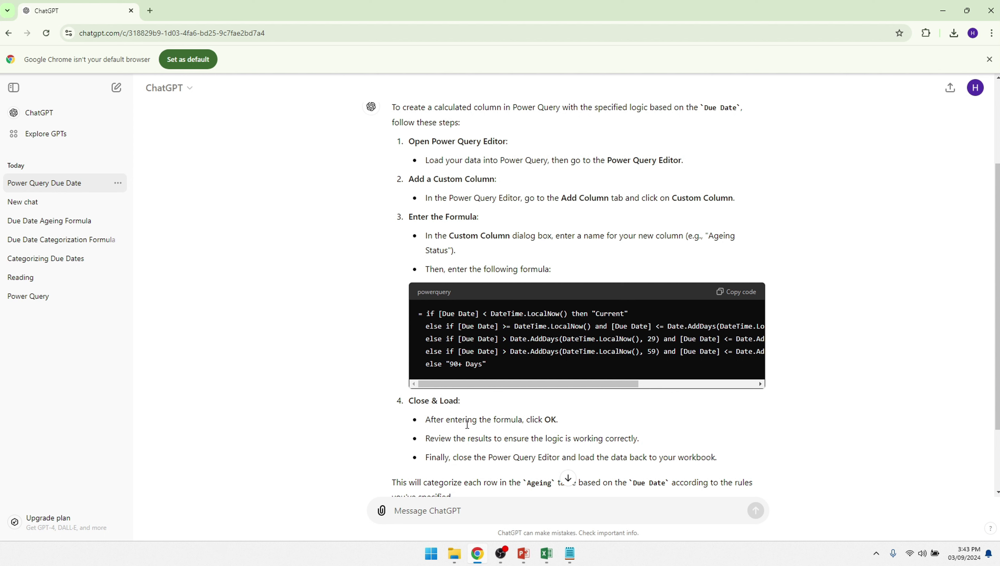
pyautogui.scroll(-2, 468, 424)
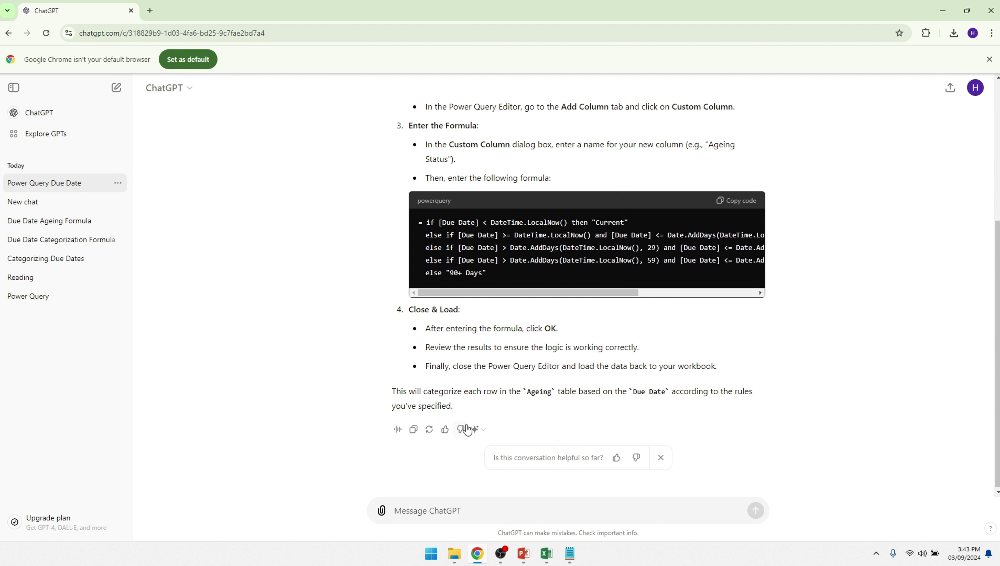
pyautogui.click(487, 510)
pyautogui.hotkey('ctrl', 'v')
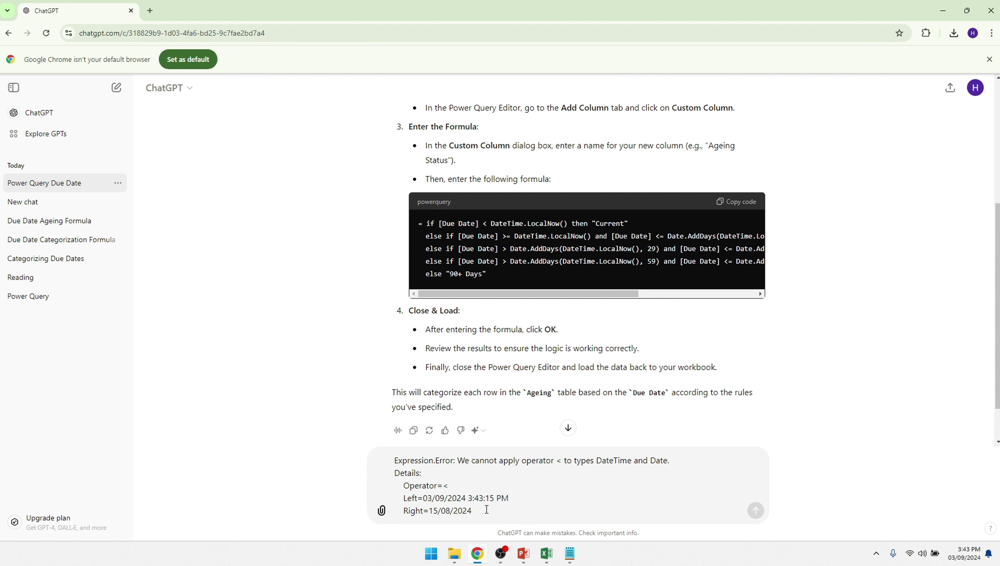
pyautogui.press('Return')
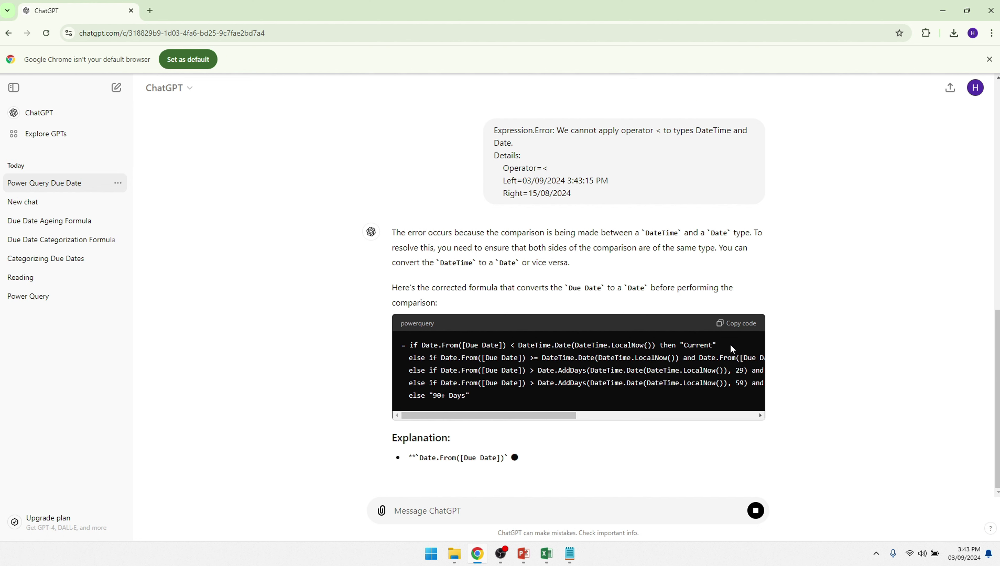
pyautogui.doubleClick(738, 323)
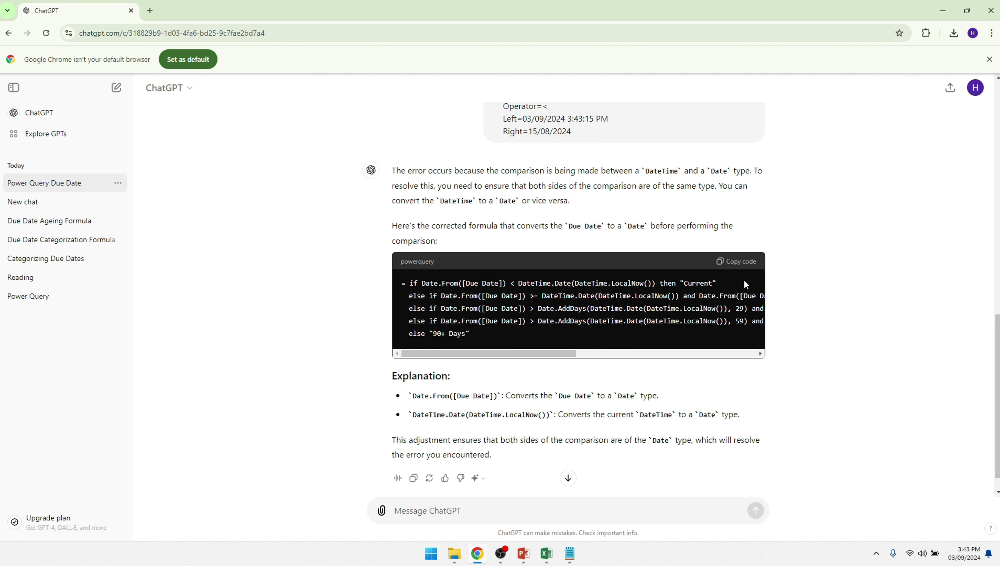
pyautogui.click(740, 262)
# In Power Query Editor, replace the Added Custom step's formula with the corrected one, without its extra equals sign, and check the Ageing column's filter values
pyautogui.hotkey('alt', 'Tab')
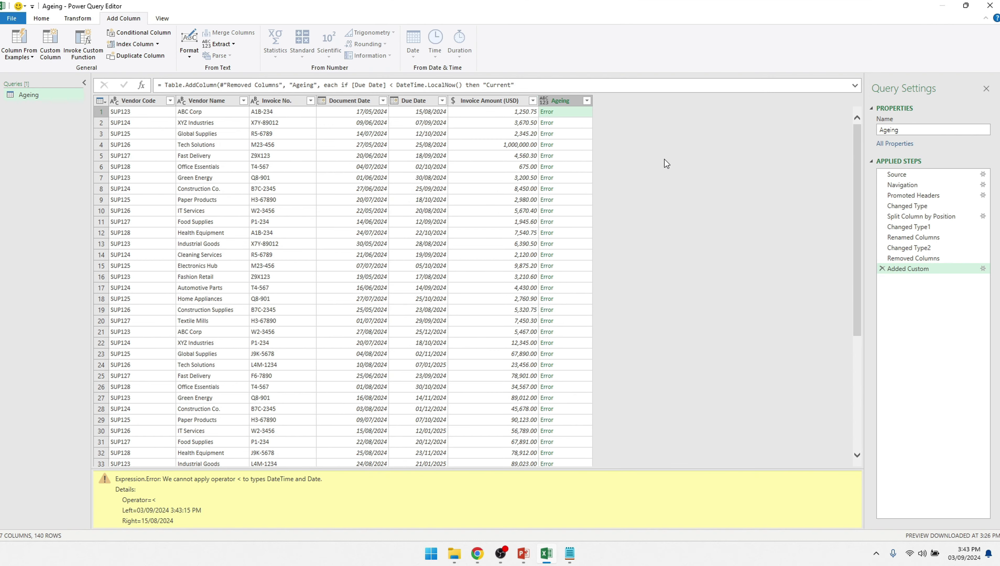
pyautogui.click(983, 269)
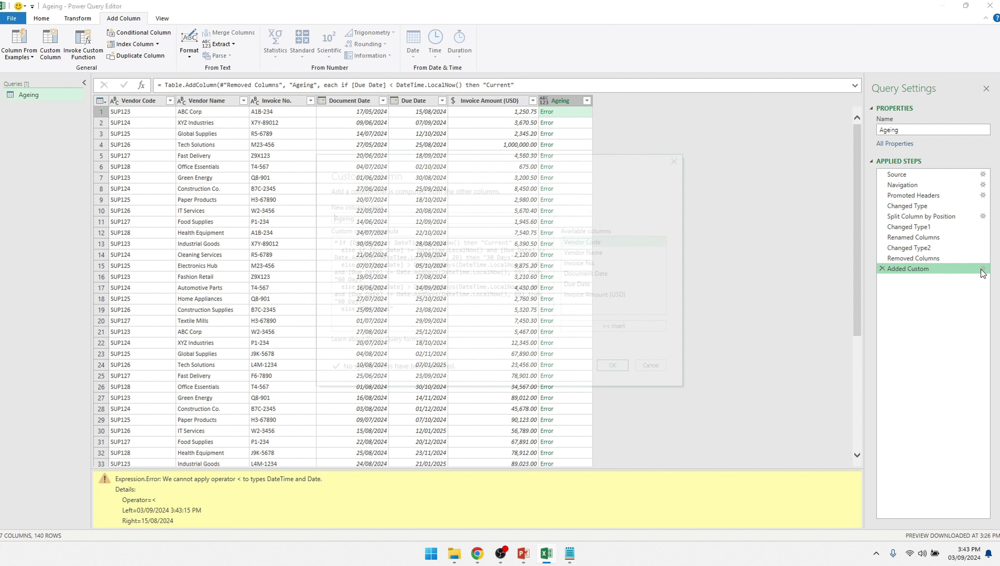
pyautogui.hotkey('ctrl', 'a')
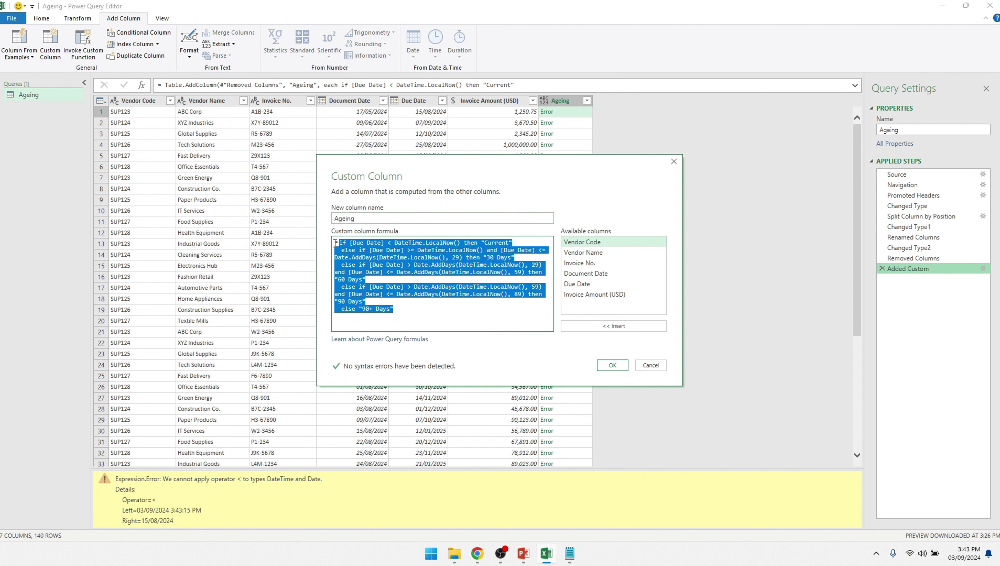
pyautogui.hotkey('ctrl', 'v')
pyautogui.scroll(2, 335, 243)
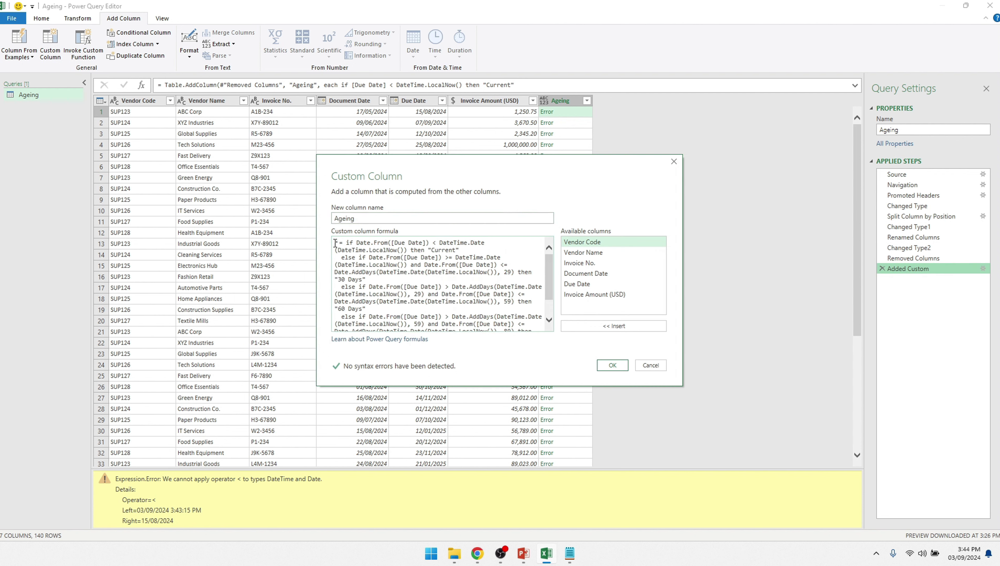
pyautogui.click(345, 240)
pyautogui.press('BackSpace')
pyautogui.click(613, 365)
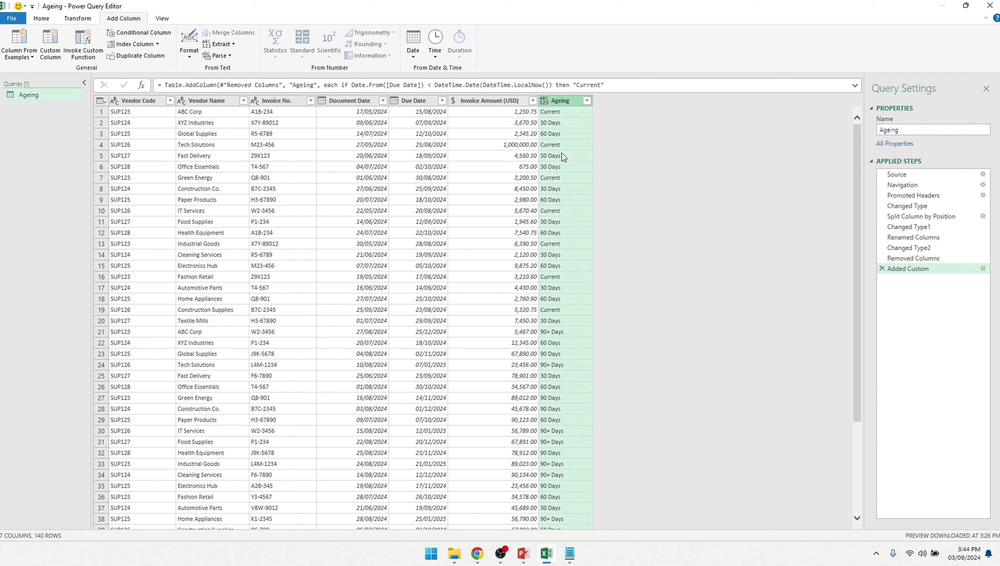
pyautogui.click(588, 99)
pyautogui.click(587, 100)
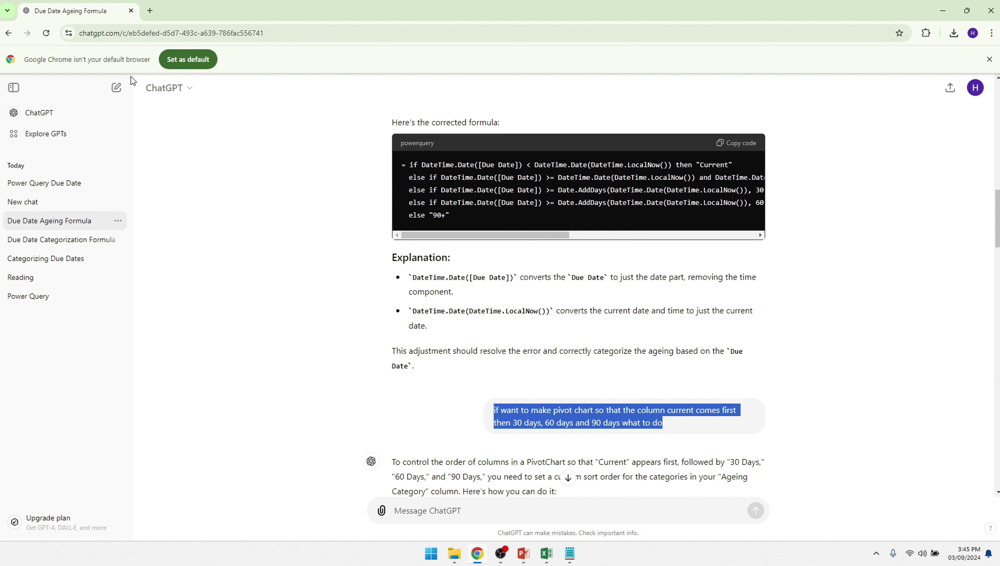
# In ChatGPT's Power Query Due Date chat, request an add-column sorting formula assigning 0 for current and so on for pivot chart order, and copy it
pyautogui.click(63, 183)
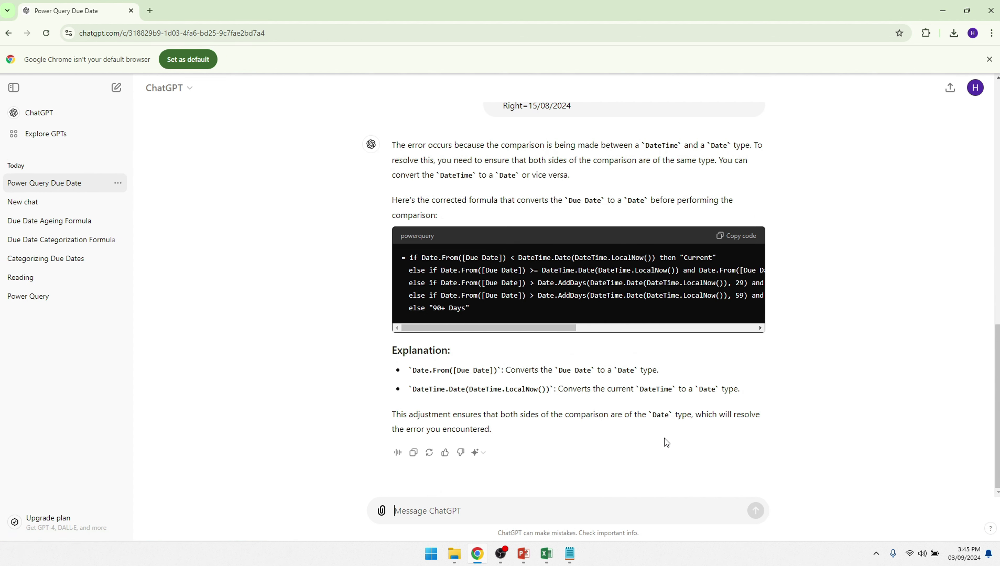
pyautogui.click(612, 511)
pyautogui.hotkey('ctrl', 'v')
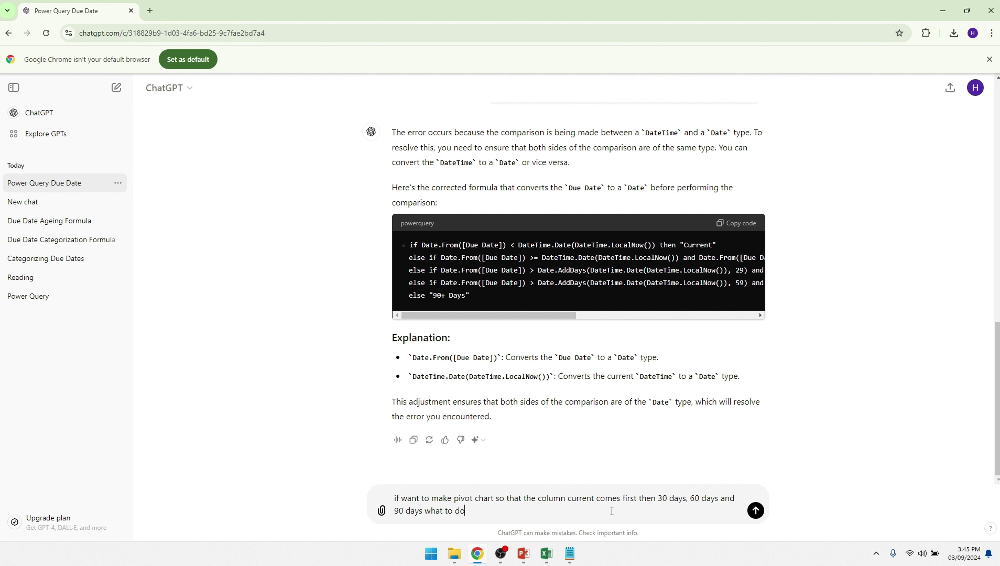
pyautogui.press('Return')
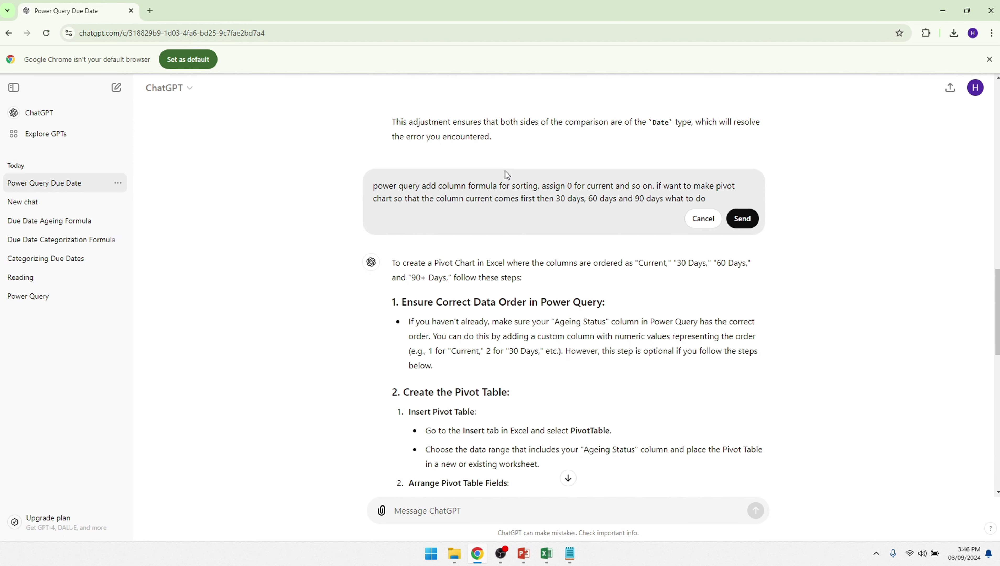
pyautogui.click(748, 223)
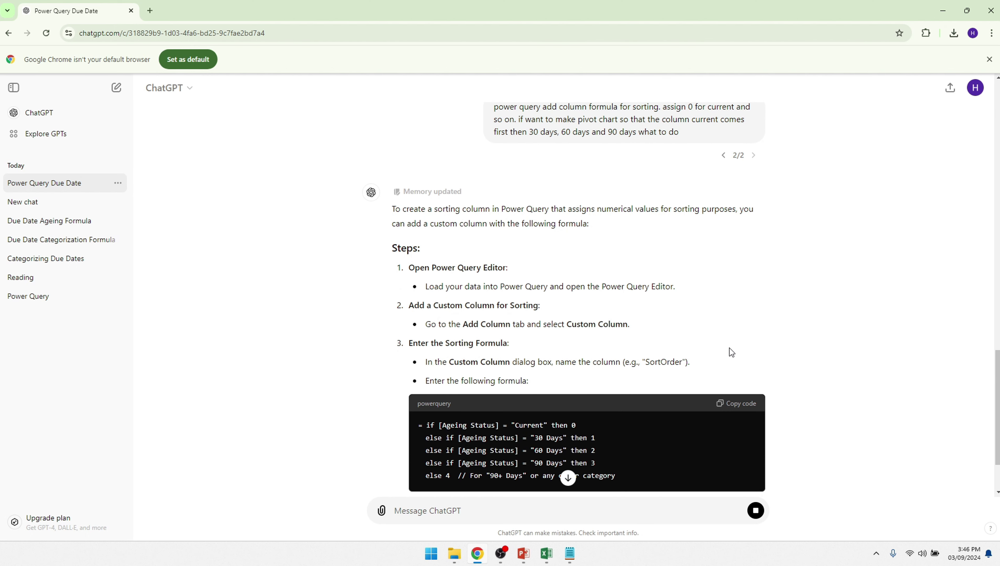
pyautogui.click(742, 406)
# In Power Query Editor, try adding a custom column named Sorting with the copied formula, without its extra equals sign, and delete that step
pyautogui.click(547, 553)
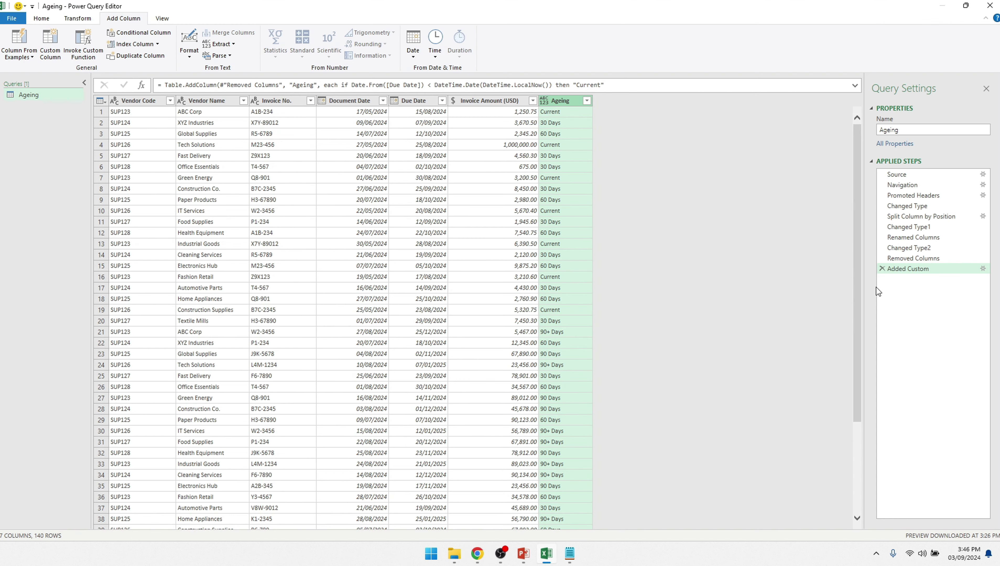
pyautogui.click(54, 41)
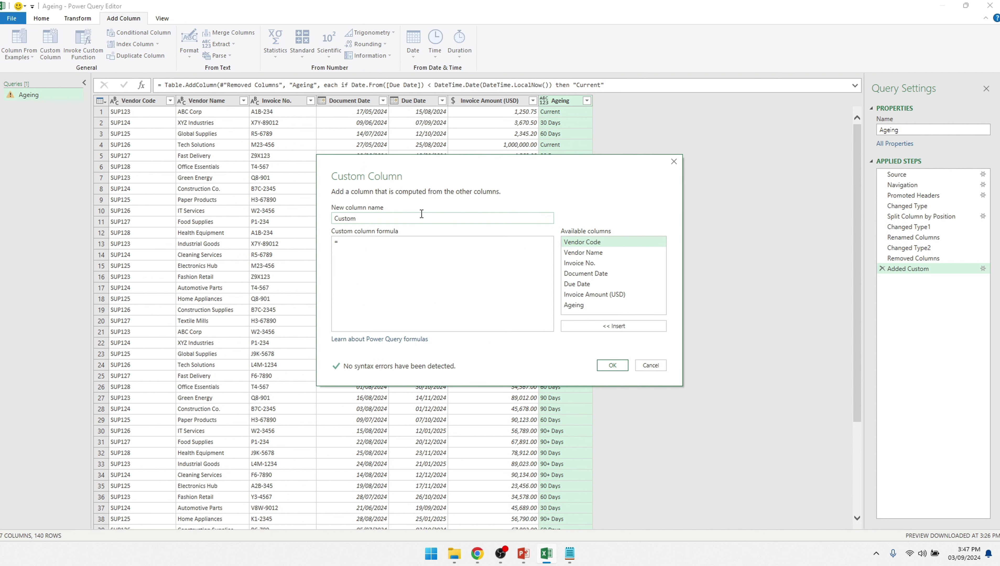
pyautogui.write('Sorting')
pyautogui.click(349, 244)
pyautogui.hotkey('ctrl', 'v')
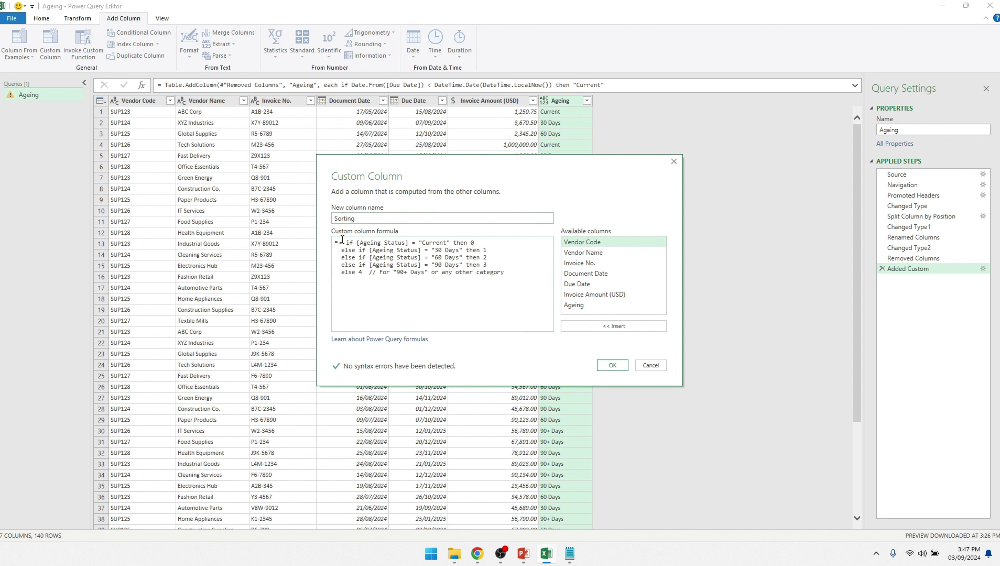
pyautogui.click(343, 241)
pyautogui.press('BackSpace')
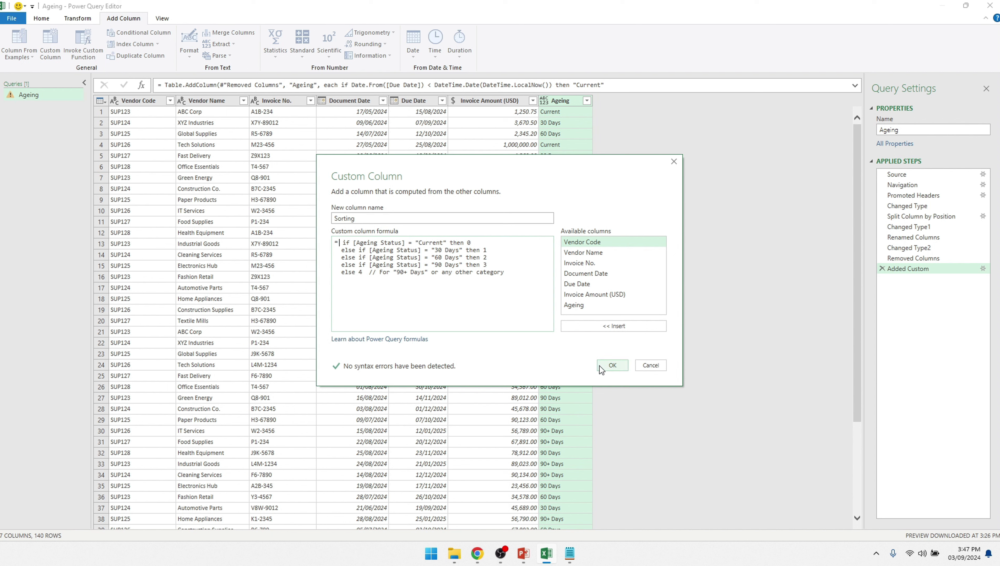
pyautogui.click(612, 366)
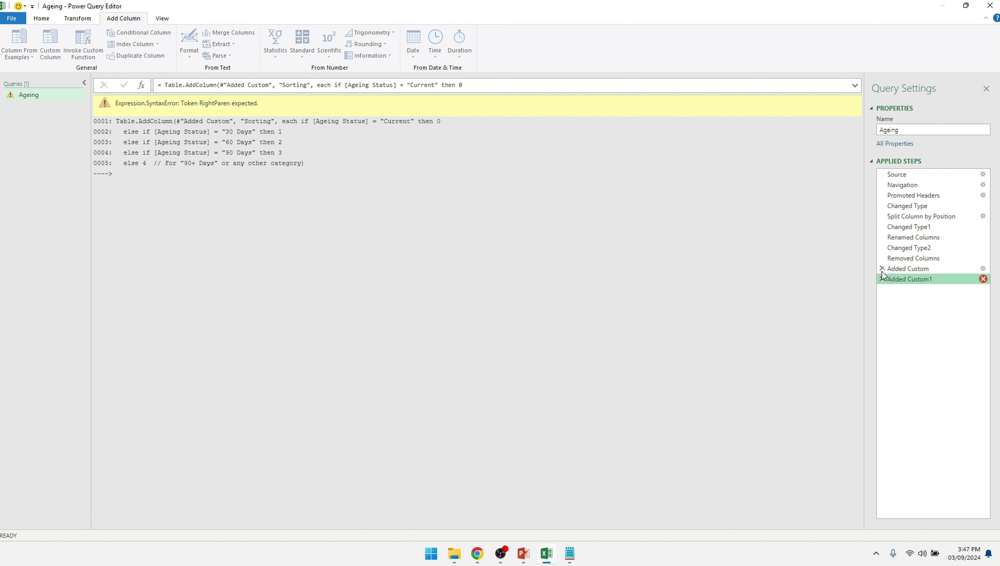
pyautogui.click(882, 280)
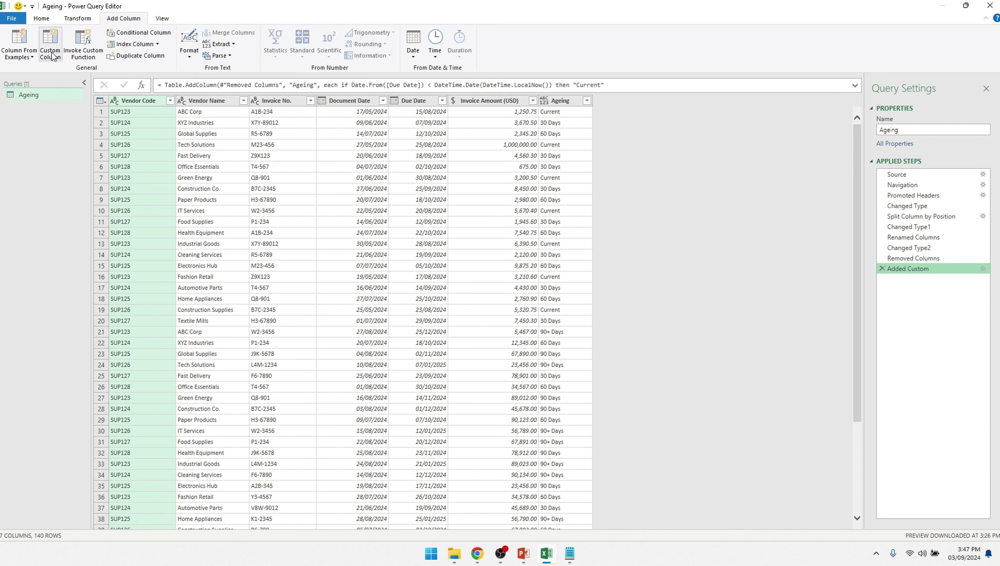
# Start another custom column and paste the copied sorting formula into it
pyautogui.click(52, 55)
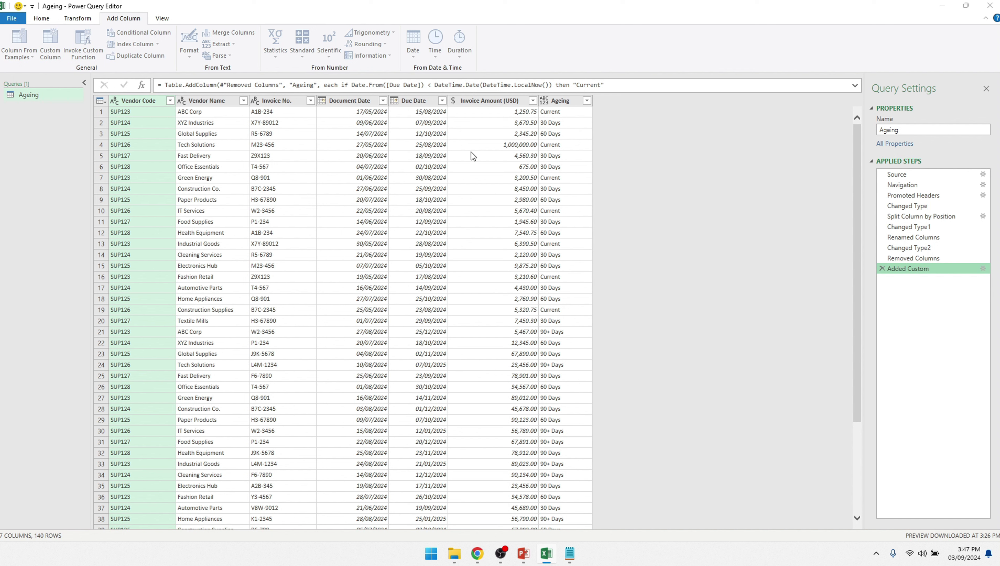
pyautogui.click(379, 320)
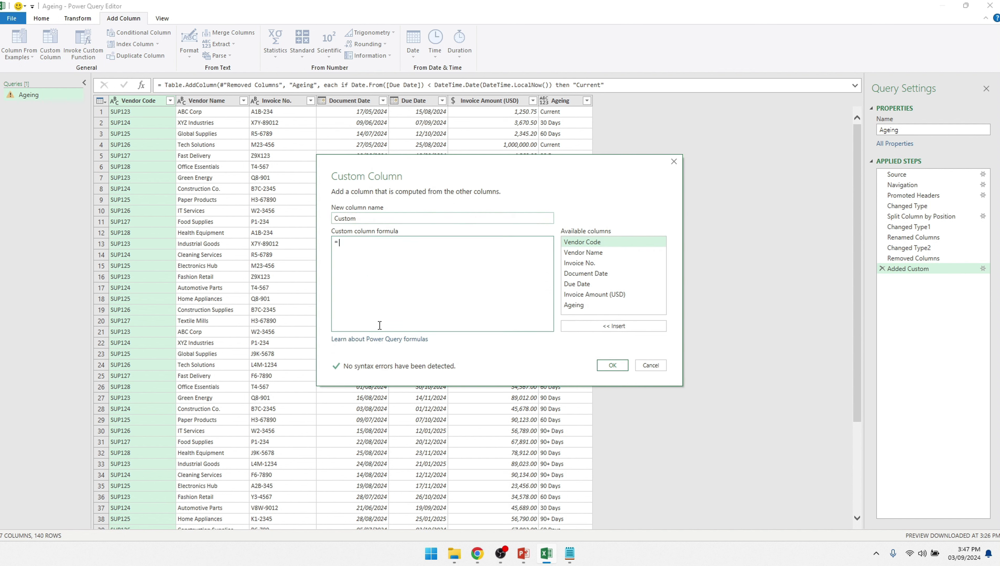
pyautogui.hotkey('ctrl', 'v')
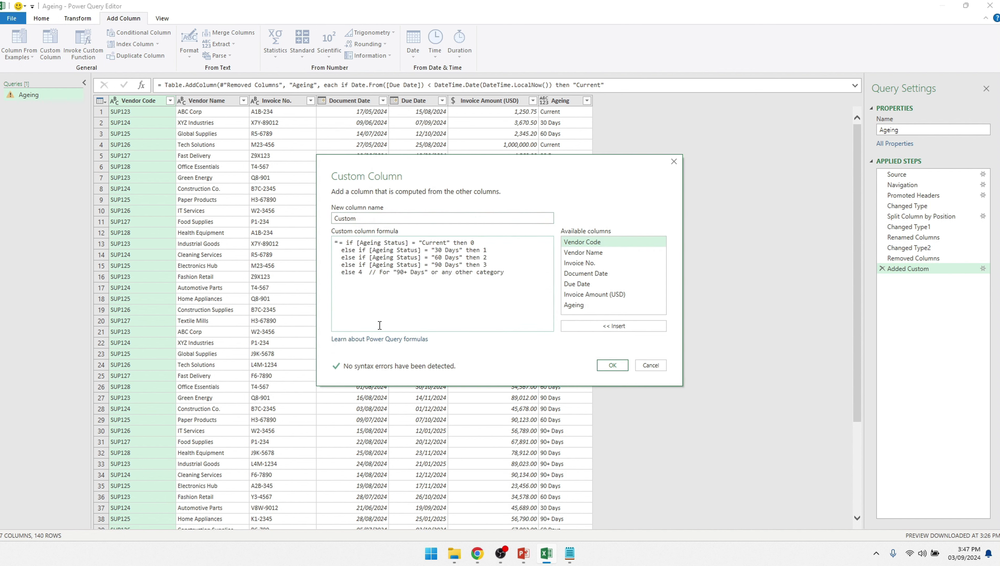
# Change [Ageing Status] to [Ageing] in all four conditions of the sorting formula and try applying the custom column
pyautogui.doubleClick(388, 242)
pyautogui.press('BackSpace')
pyautogui.press('BackSpace')
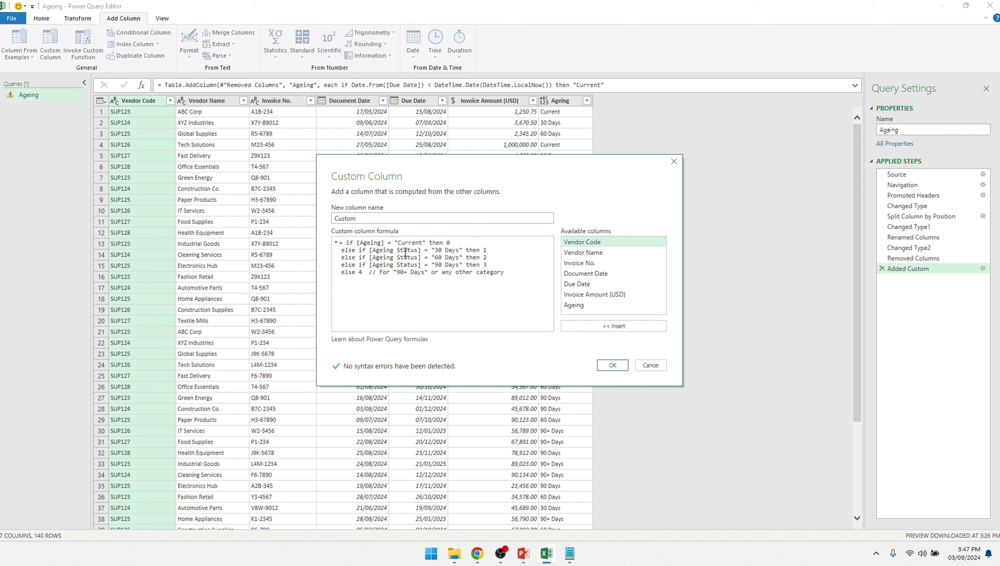
pyautogui.doubleClick(408, 251)
pyautogui.press('BackSpace')
pyautogui.press('BackSpace')
pyautogui.doubleClick(409, 258)
pyautogui.press('BackSpace')
pyautogui.press('BackSpace')
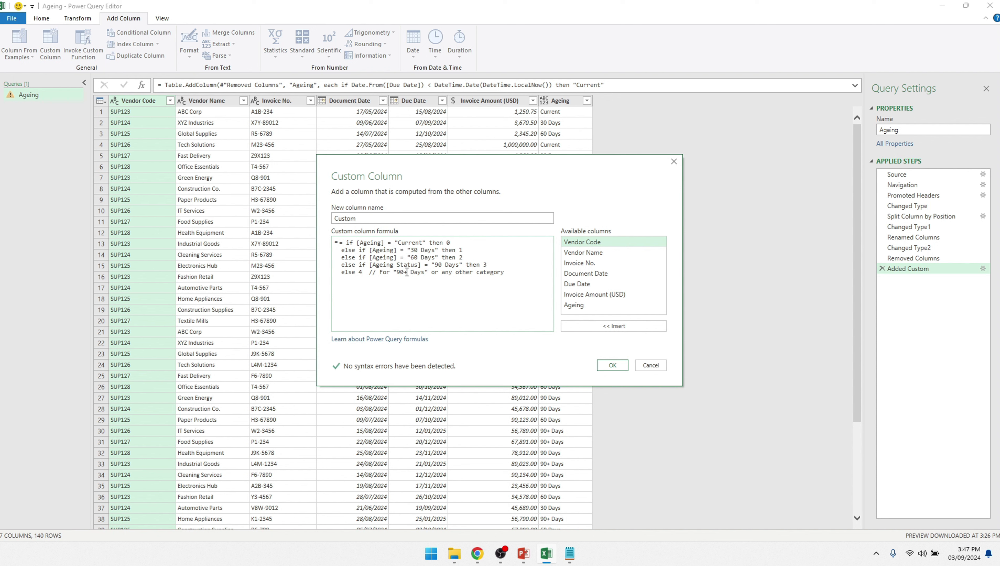
pyautogui.doubleClick(407, 265)
pyautogui.press('BackSpace')
pyautogui.press('BackSpace')
pyautogui.click(613, 366)
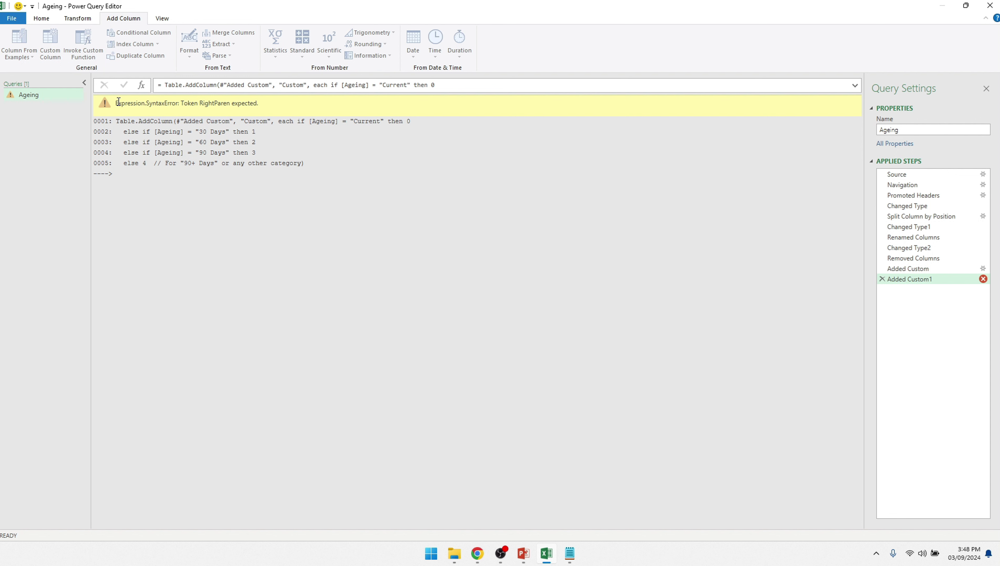
# Copy the syntax error message, send it in the ChatGPT chat and copy the refined sorting formula
pyautogui.moveTo(118, 103); pyautogui.dragTo(256, 107)
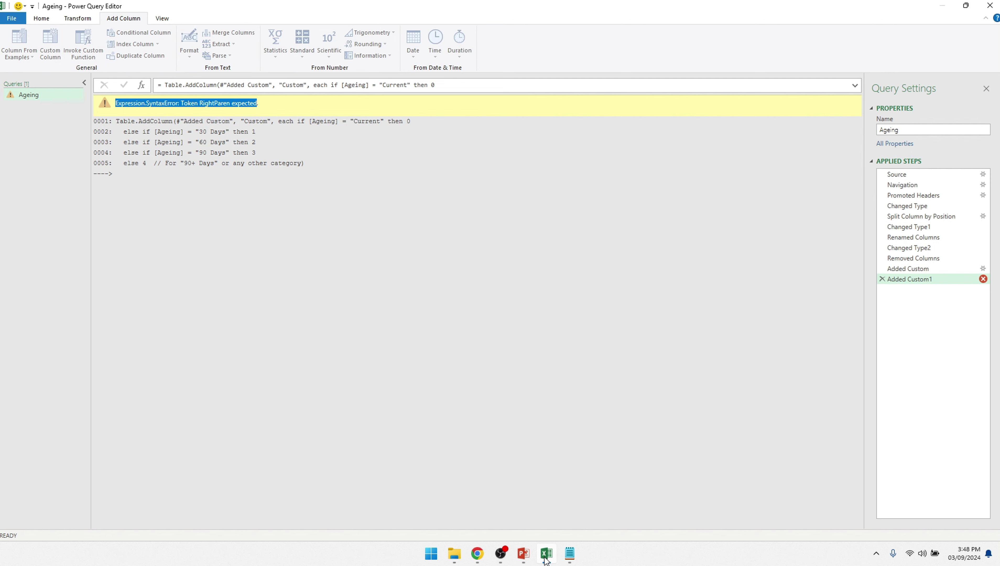
pyautogui.moveTo(546, 559)
pyautogui.click(477, 554)
pyautogui.hotkey('ctrl', 'v')
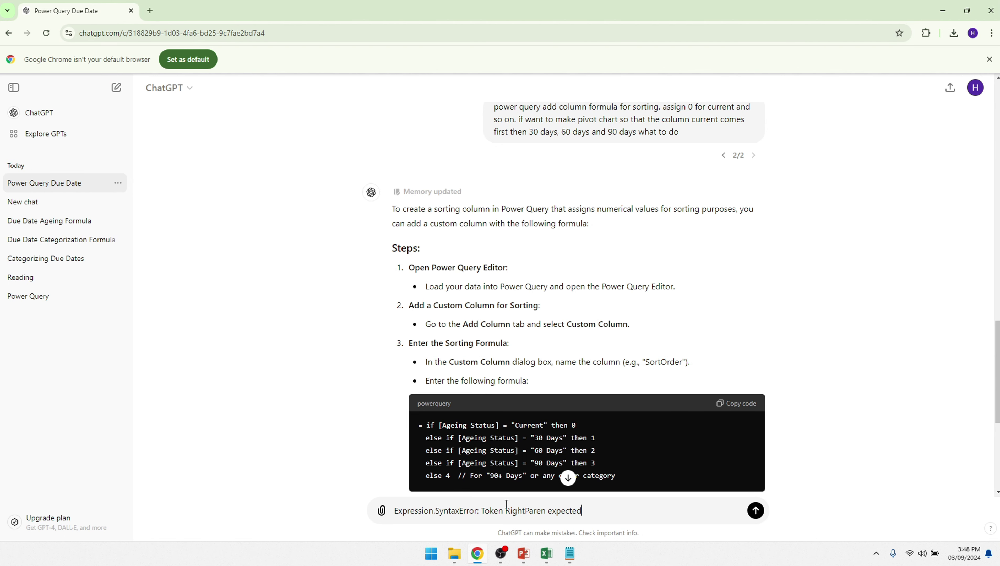
pyautogui.press('Return')
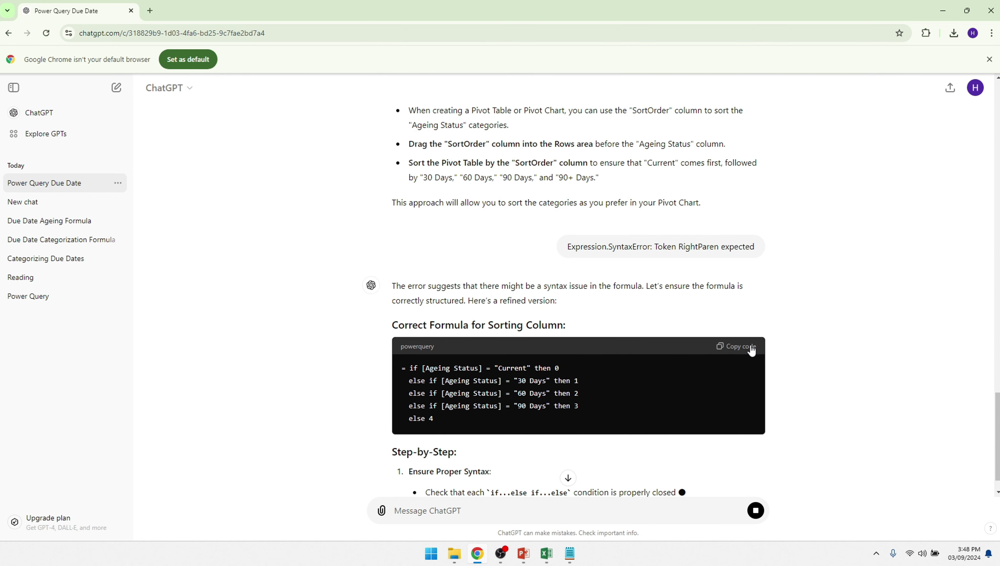
pyautogui.click(752, 351)
# In Power Query Editor, delete the Added Custom1 step and check the Ageing column's formula in the Added Custom step without changing it
pyautogui.click(546, 554)
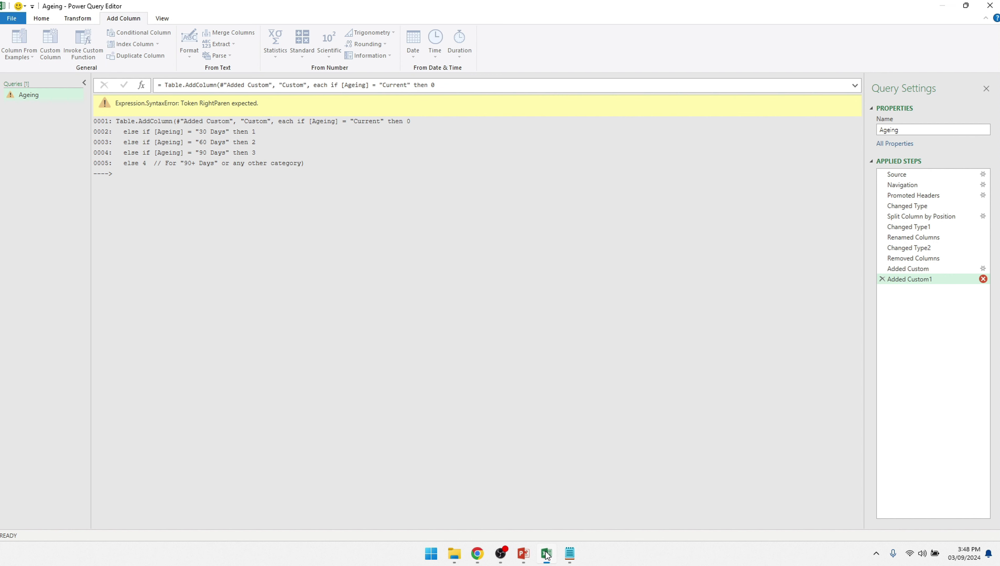
pyautogui.click(882, 280)
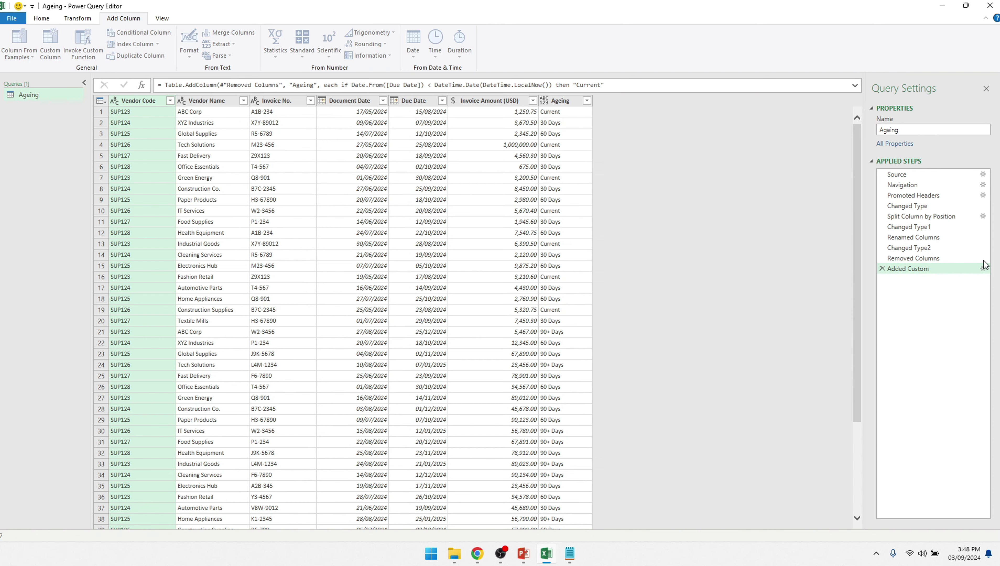
pyautogui.click(983, 269)
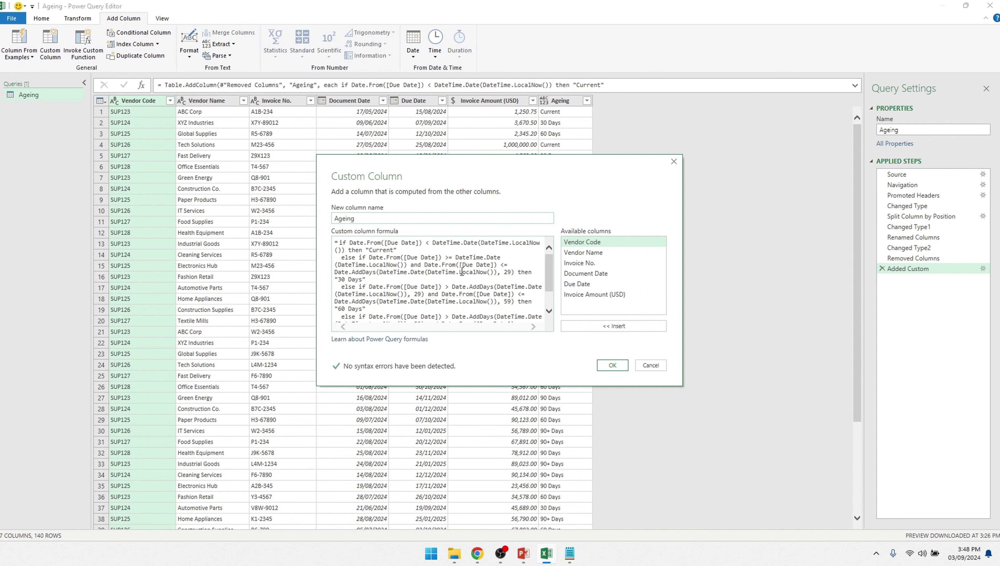
pyautogui.click(652, 367)
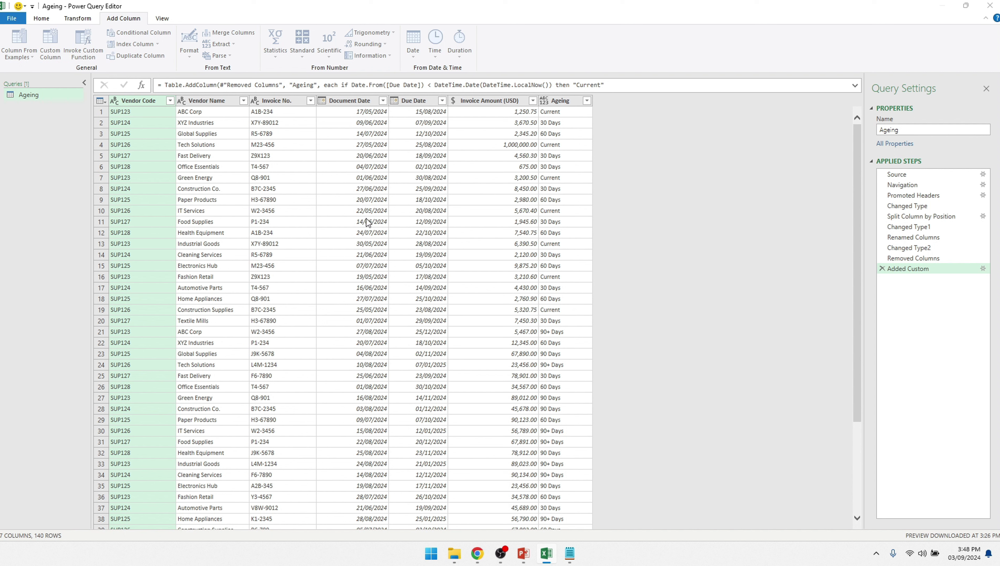
# Add a custom column with the refined sorting formula, removing "Status" from the [Ageing Status] reference in all four conditions
pyautogui.click(383, 259)
pyautogui.write('= if [Ageing Status] = "Current" then 0   else if [Ageing Status] = "30 Days" then 1   else if [Ageing Status] = "60 Days" then 2   else if [Ageing Status] = "90 Days" then 3   else 4')
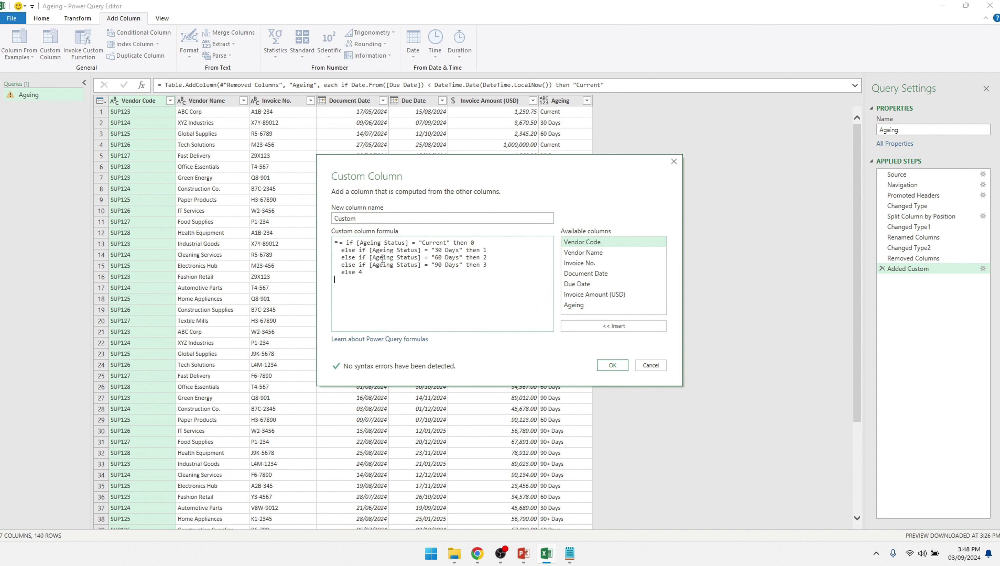
pyautogui.doubleClick(393, 243)
pyautogui.press('Delete')
pyautogui.doubleClick(405, 250)
pyautogui.press('Delete')
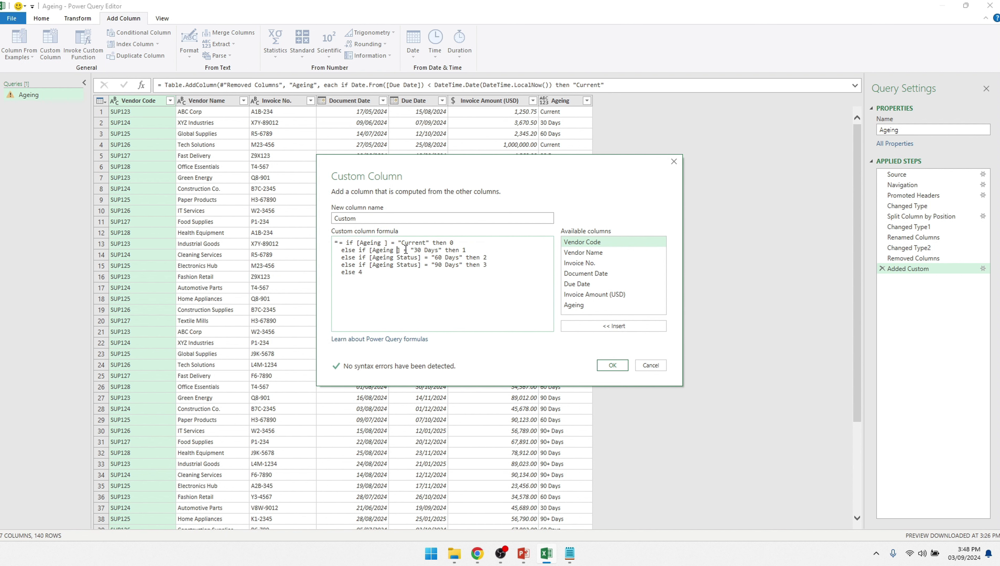
pyautogui.doubleClick(407, 258)
pyautogui.press('Delete')
pyautogui.doubleClick(408, 264)
pyautogui.press('Delete')
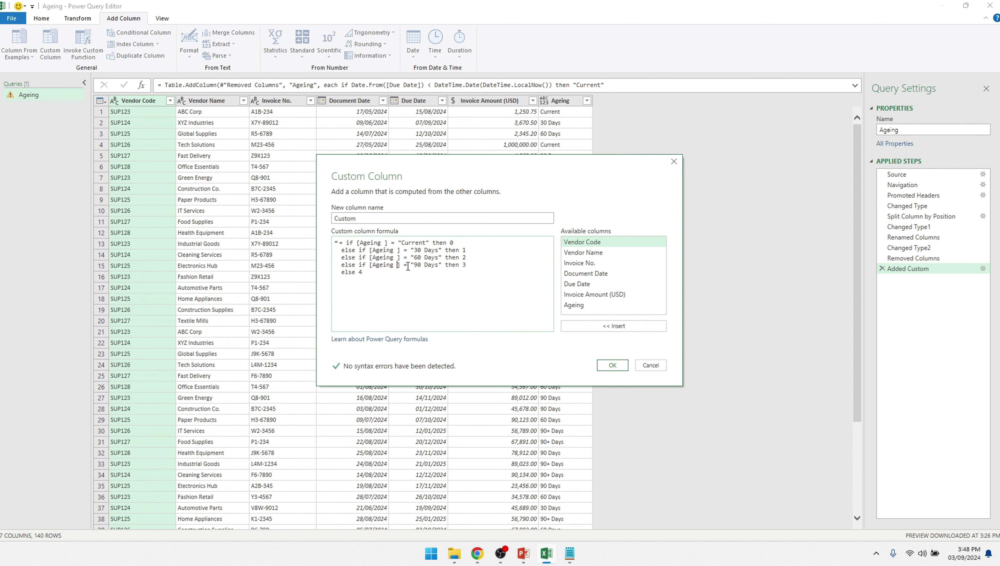
pyautogui.click(602, 368)
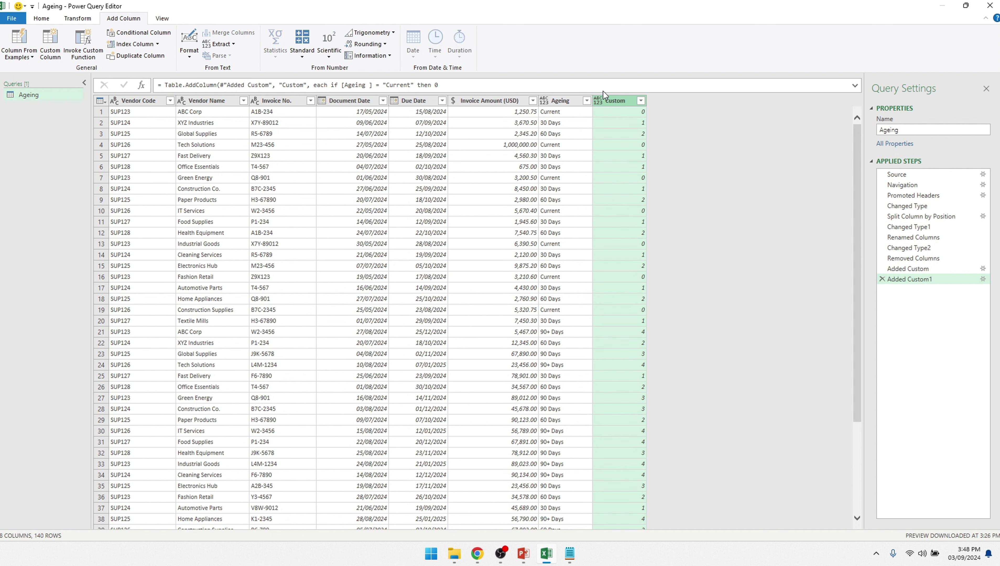
# Check the first values of the new custom column and rename the column as Sort
pyautogui.click(637, 115)
pyautogui.click(637, 124)
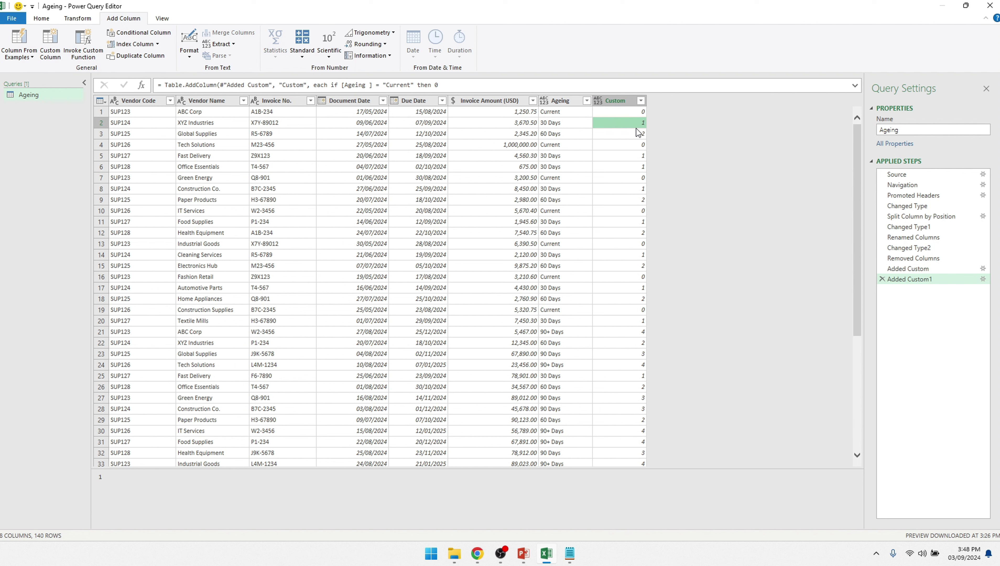
pyautogui.click(636, 129)
pyautogui.doubleClick(616, 101)
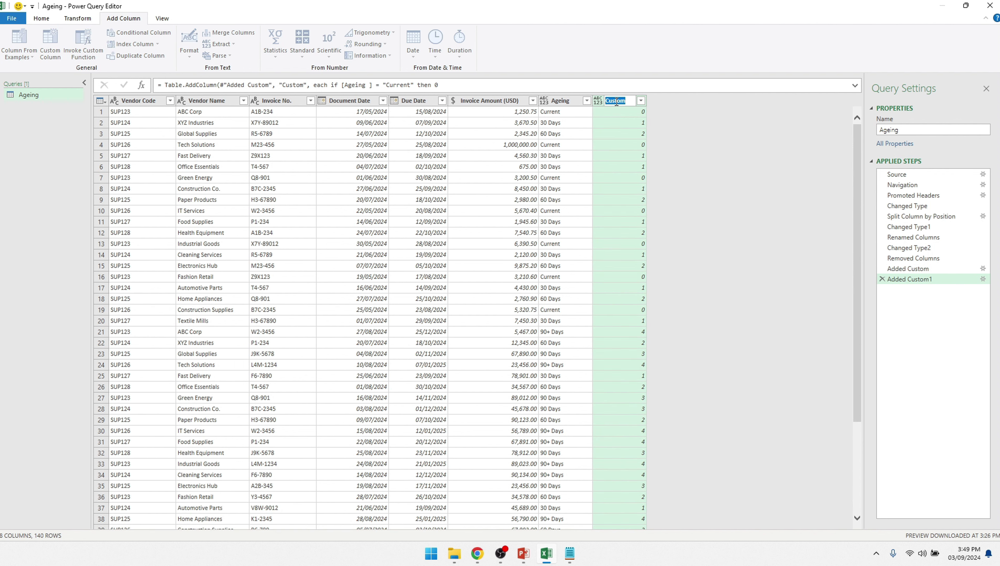
pyautogui.write('Sort')
pyautogui.press('Return')
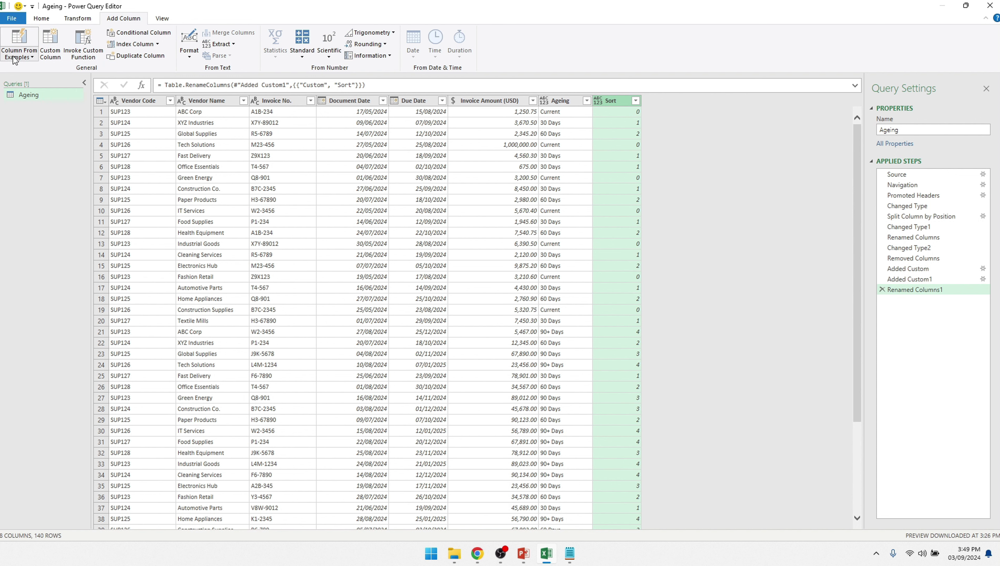
# Close the Power Query Editor and load the Ageing query into the worksheet table
pyautogui.scroll(-1, 14, 58)
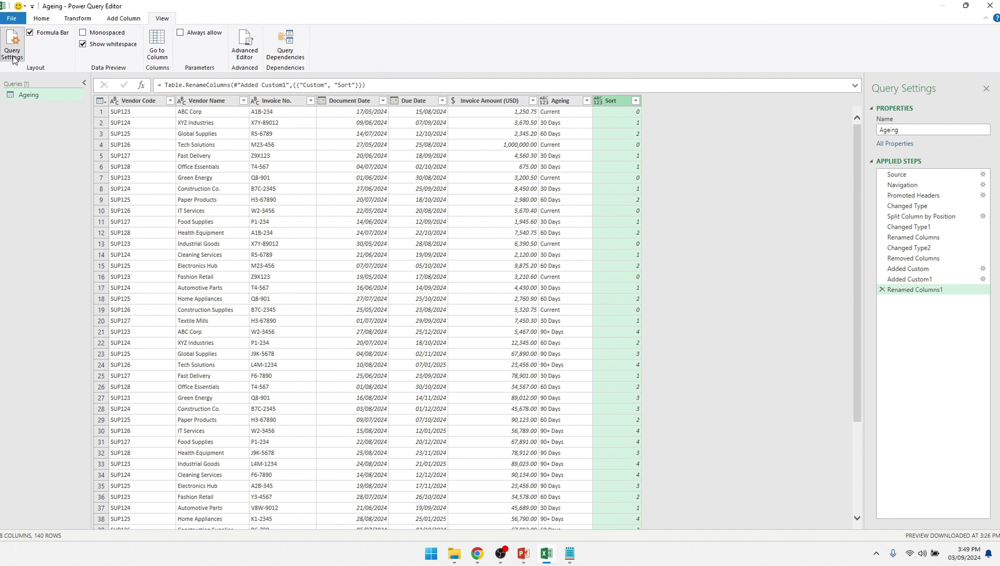
pyautogui.click(41, 22)
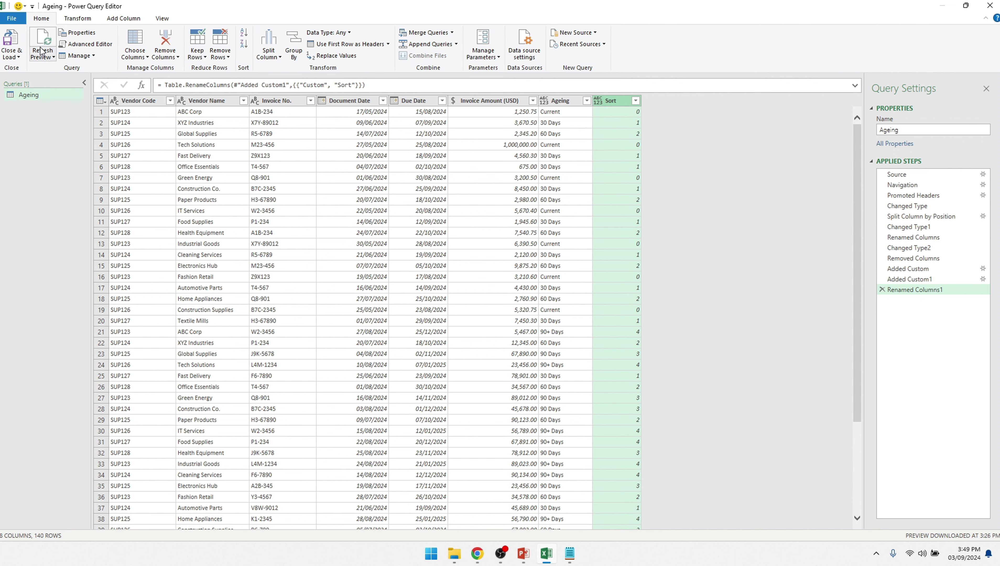
pyautogui.click(17, 56)
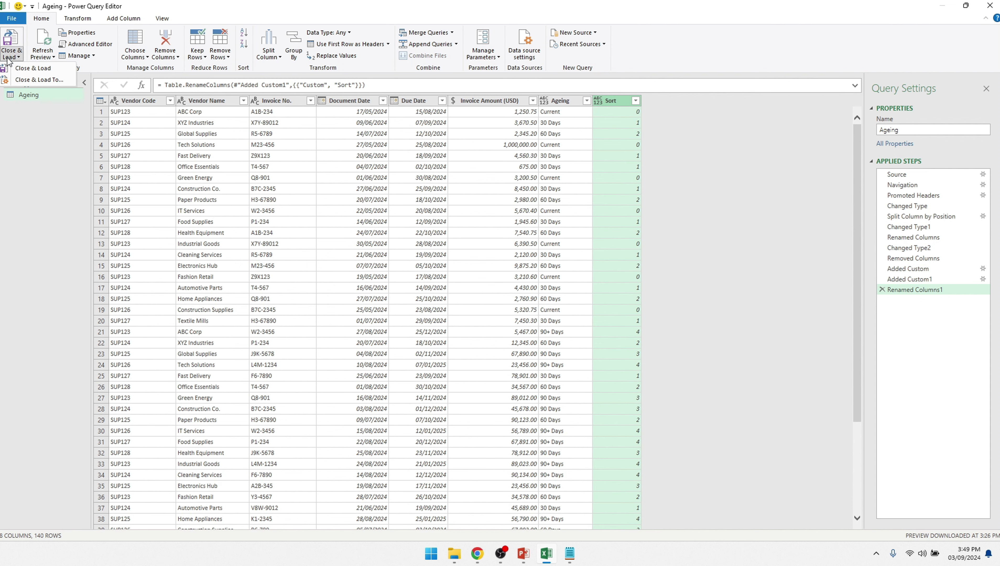
pyautogui.click(34, 70)
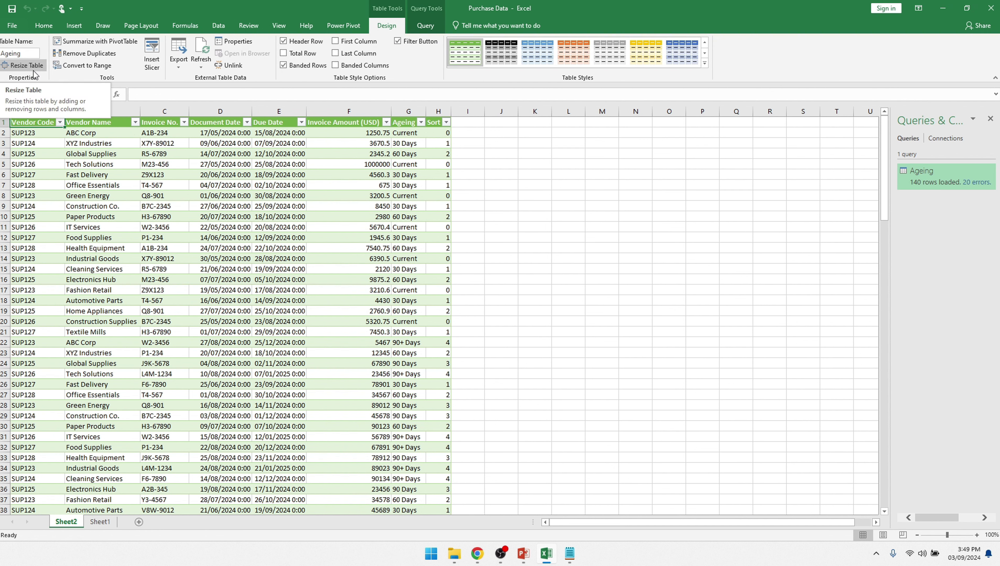
pyautogui.click(237, 196)
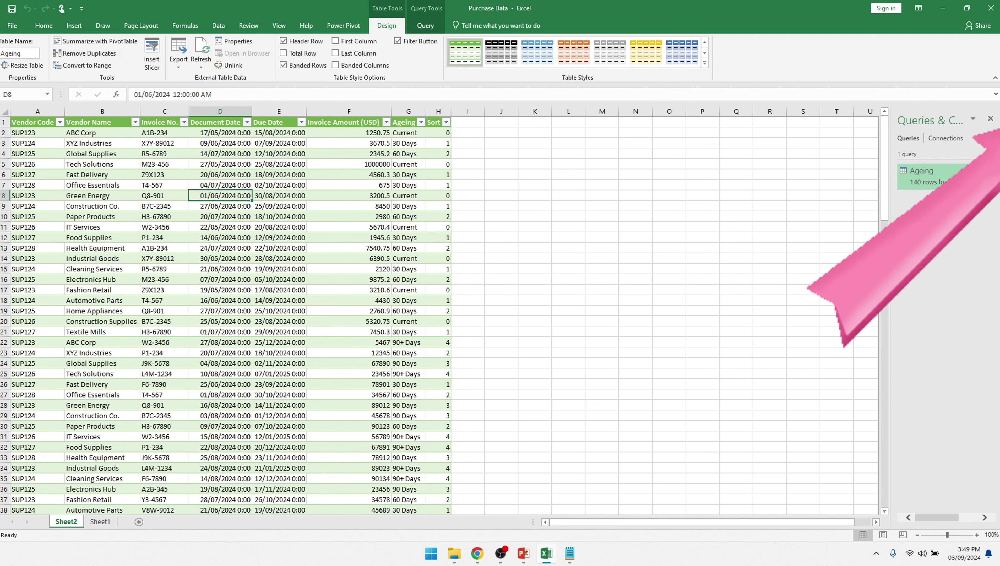
# Reopen the Ageing query for editing, filter the null values out of Invoice Amount (USD) and load the query back to the worksheet
pyautogui.moveTo(919, 178)
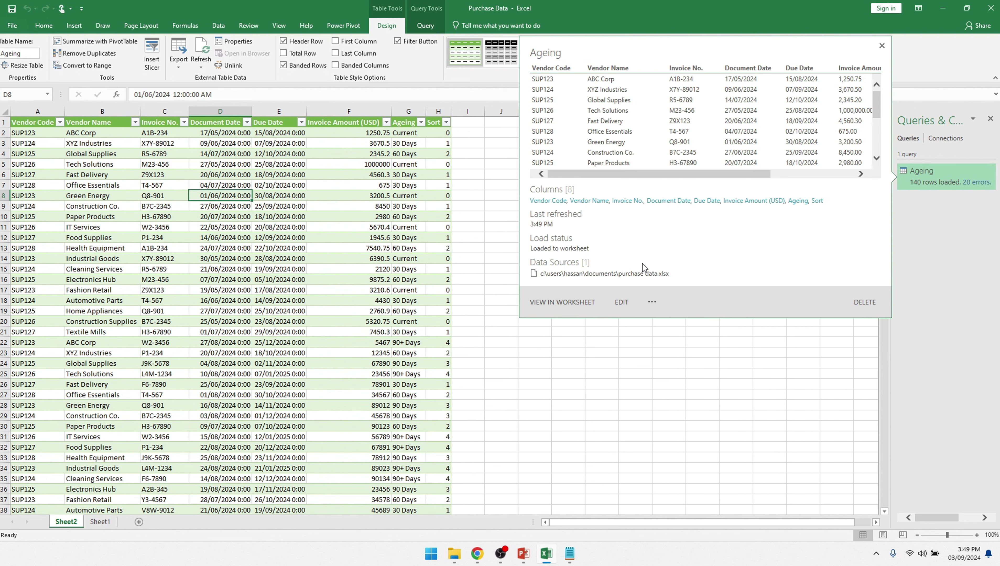
pyautogui.click(619, 302)
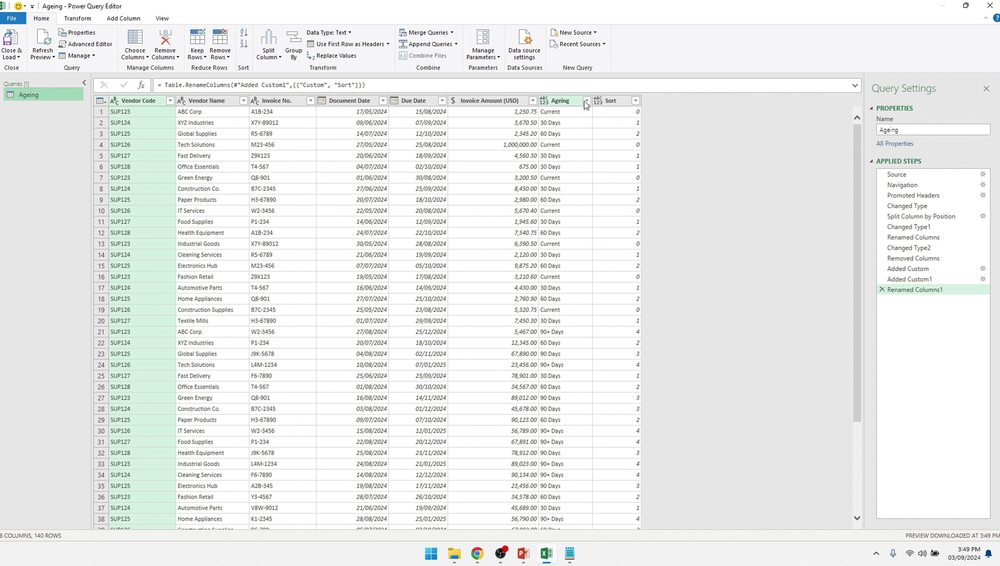
pyautogui.click(533, 100)
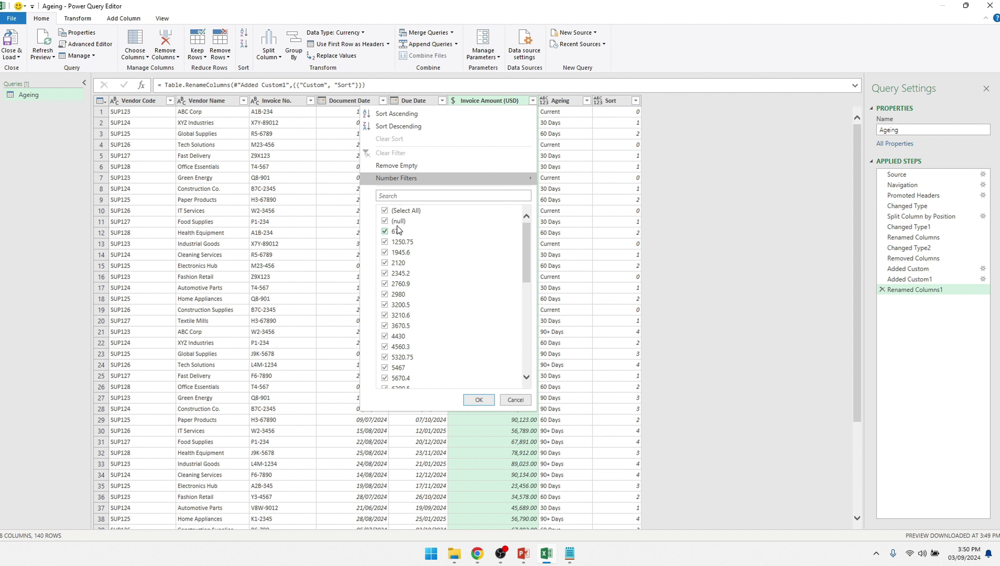
pyautogui.click(398, 222)
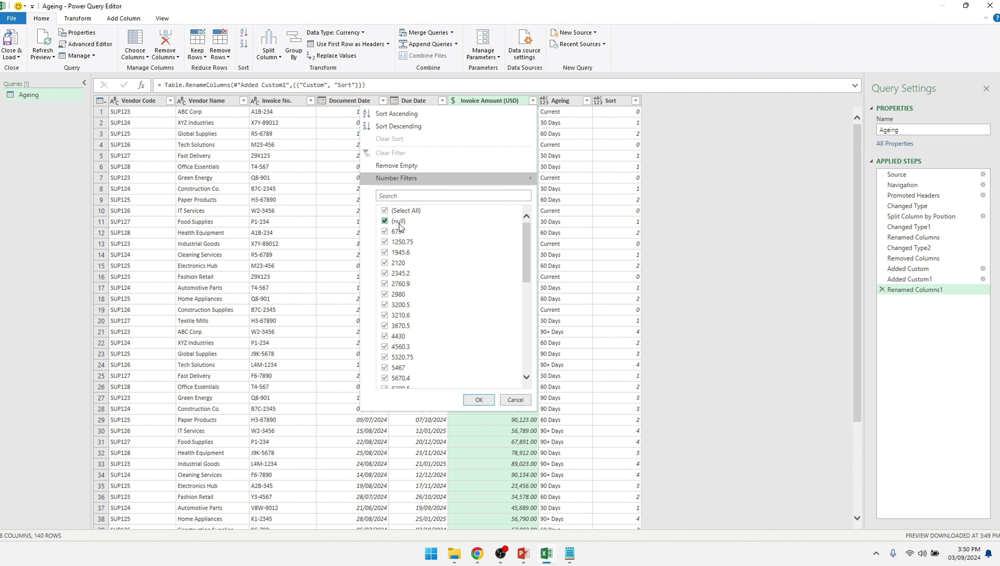
pyautogui.click(479, 401)
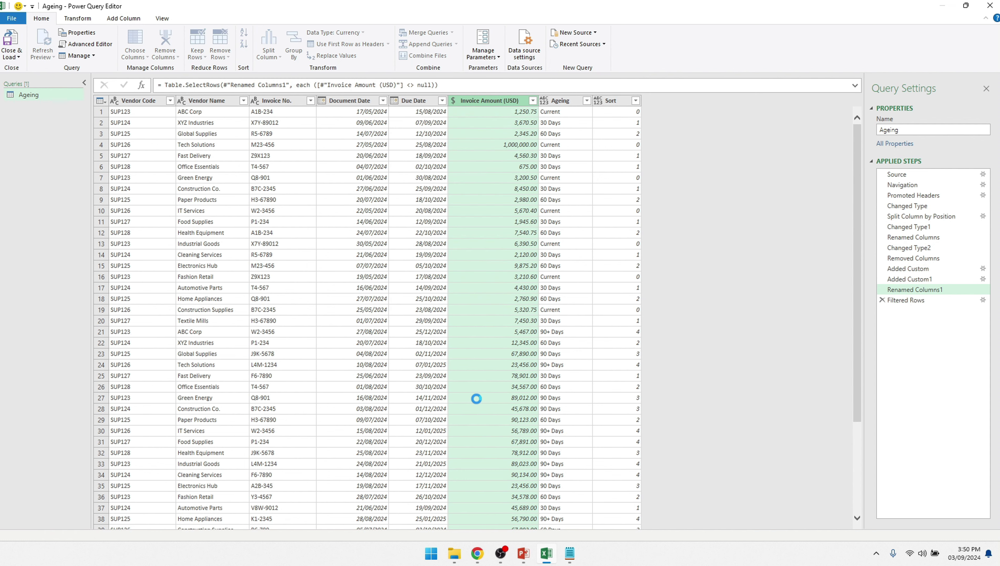
pyautogui.click(3, 55)
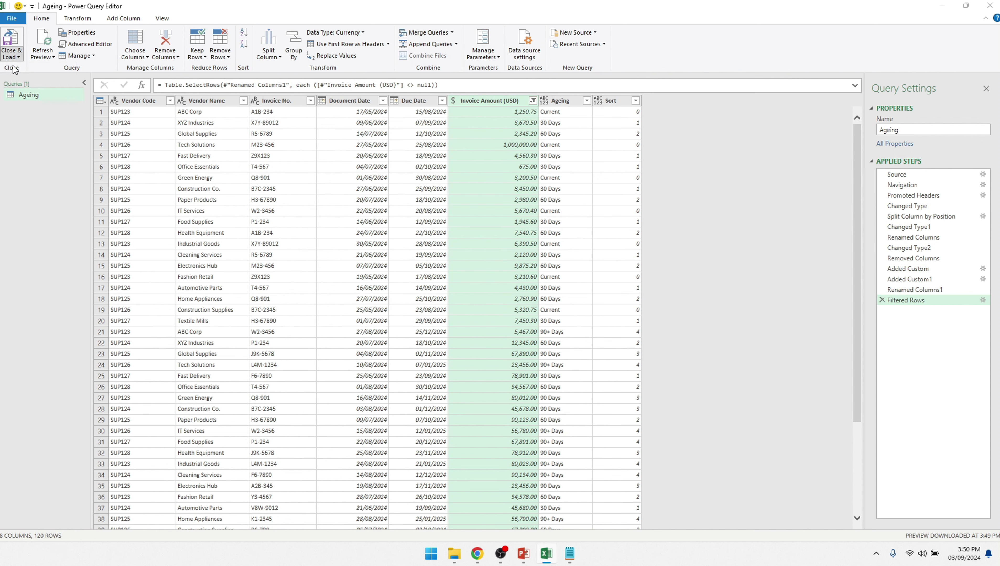
pyautogui.click(15, 68)
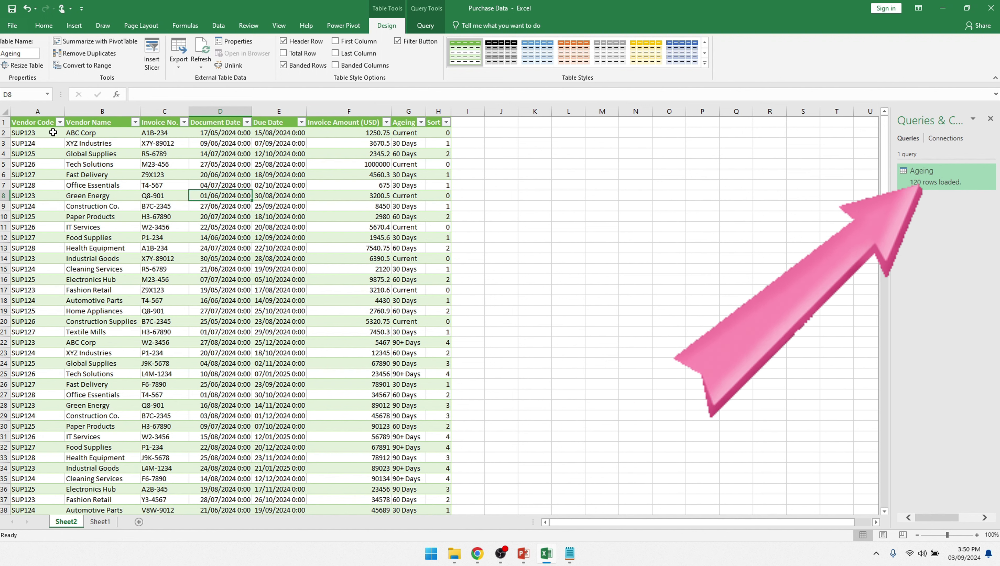
# Change the Ageing query's load destination to a PivotTable Report on a new worksheet, accepting deletion of the existing table
pyautogui.click(426, 25)
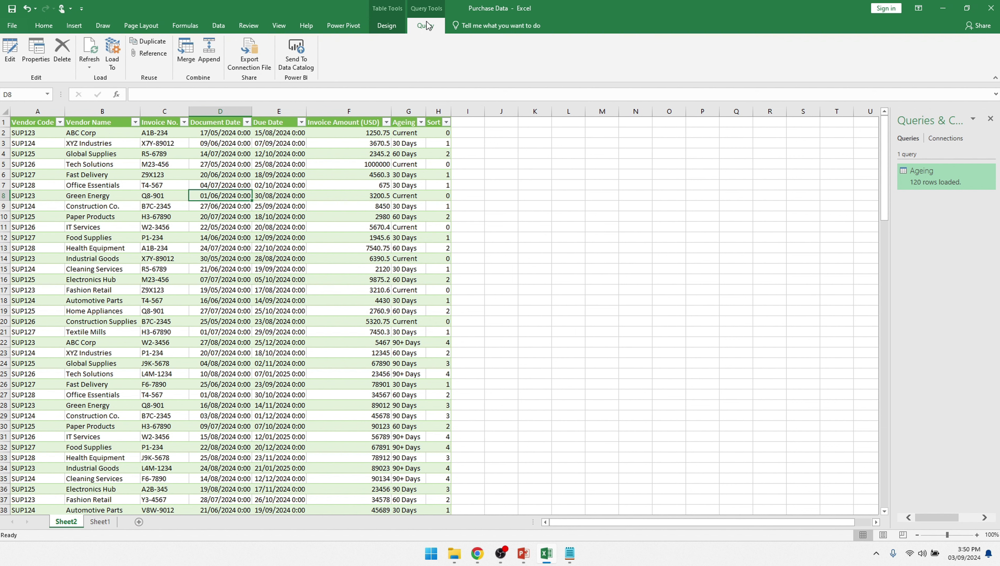
pyautogui.click(117, 70)
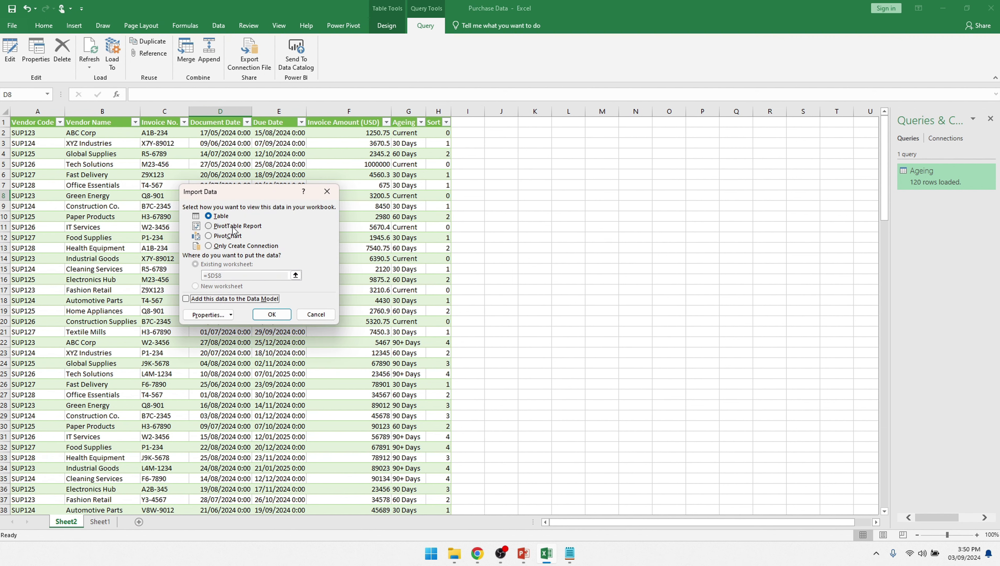
pyautogui.click(234, 228)
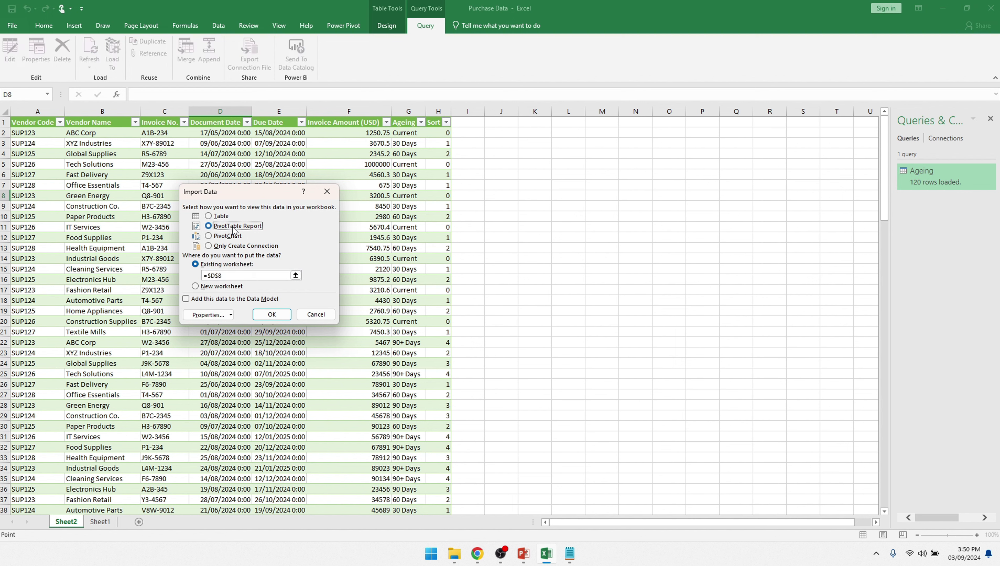
pyautogui.click(223, 287)
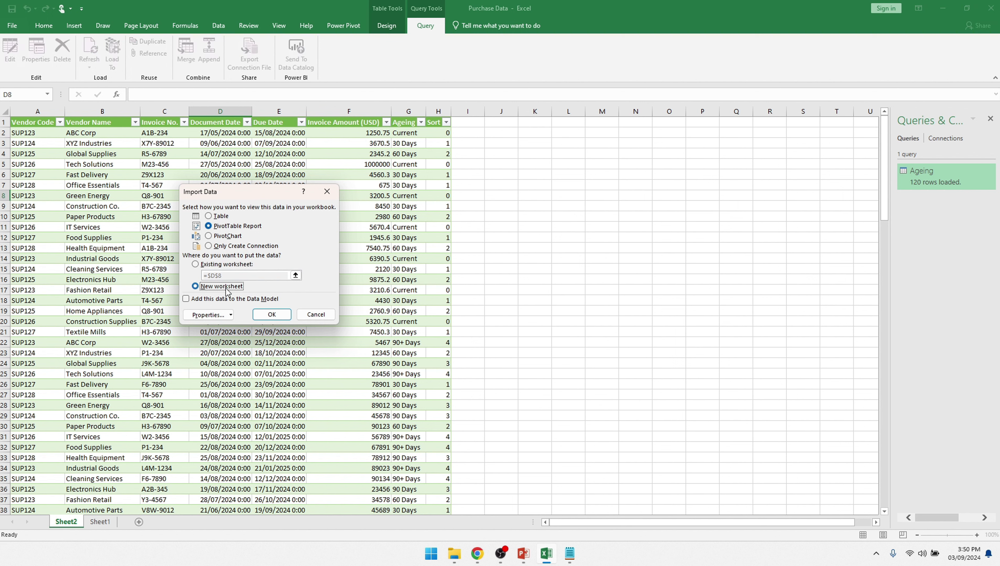
pyautogui.click(273, 315)
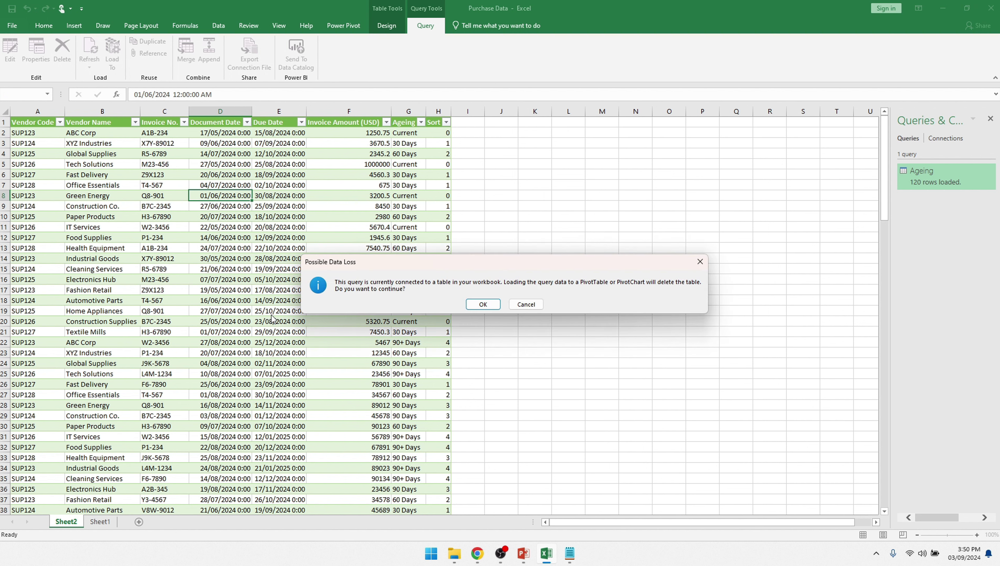
pyautogui.click(472, 305)
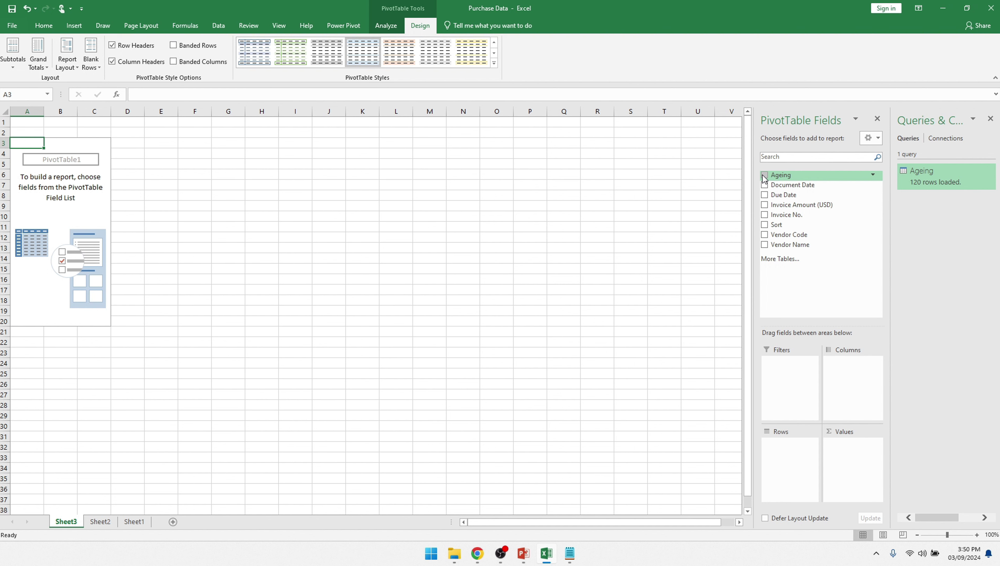
# Lay out the PivotTable with Sort and Ageing as columns, Vendor Name as rows and summed Invoice Amount (USD) as values, without Sort subtotals
pyautogui.moveTo(765, 178); pyautogui.dragTo(848, 366)
pyautogui.moveTo(777, 225); pyautogui.dragTo(852, 362)
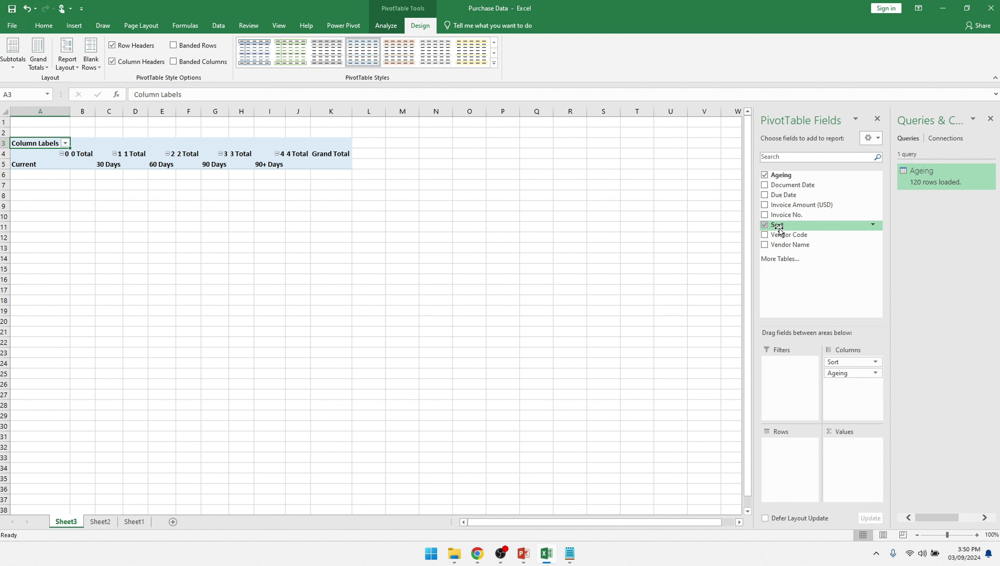
pyautogui.moveTo(783, 244); pyautogui.dragTo(778, 458)
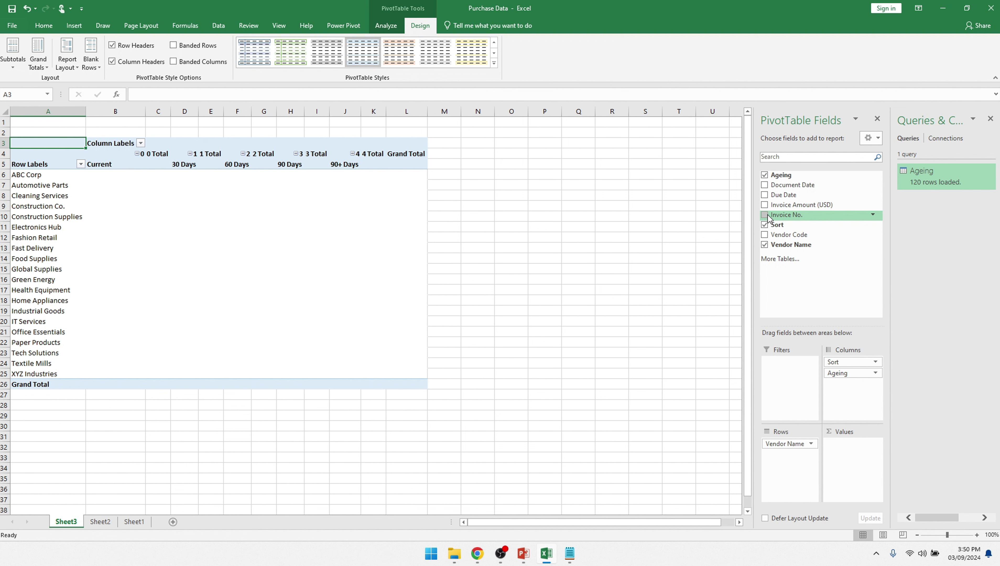
pyautogui.moveTo(781, 205); pyautogui.dragTo(846, 454)
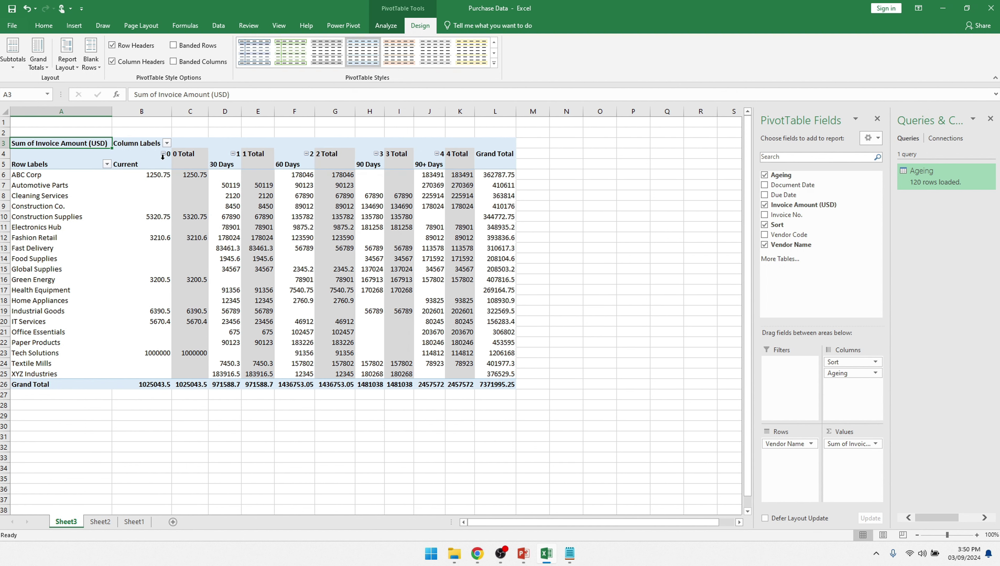
pyautogui.rightClick(193, 166)
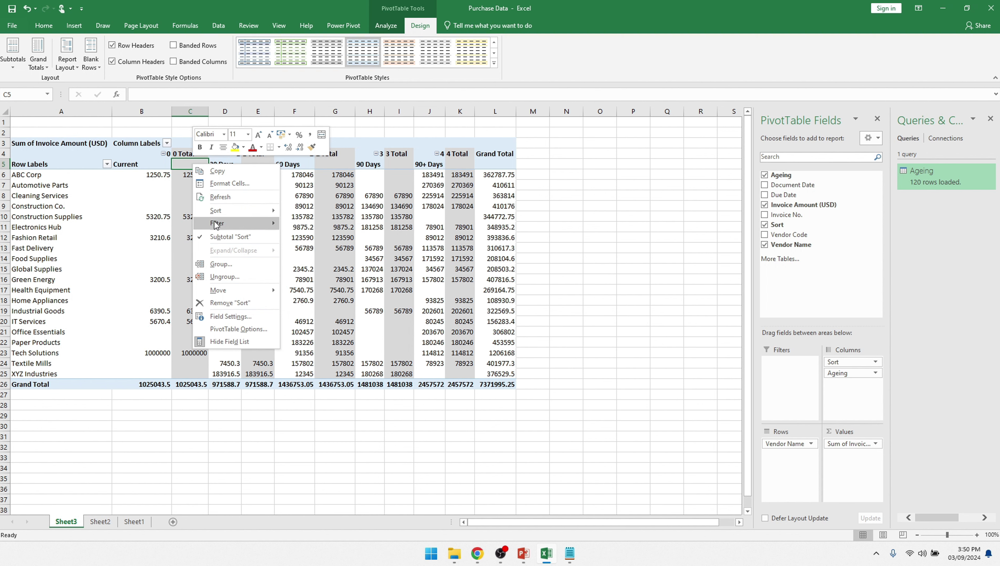
pyautogui.click(222, 237)
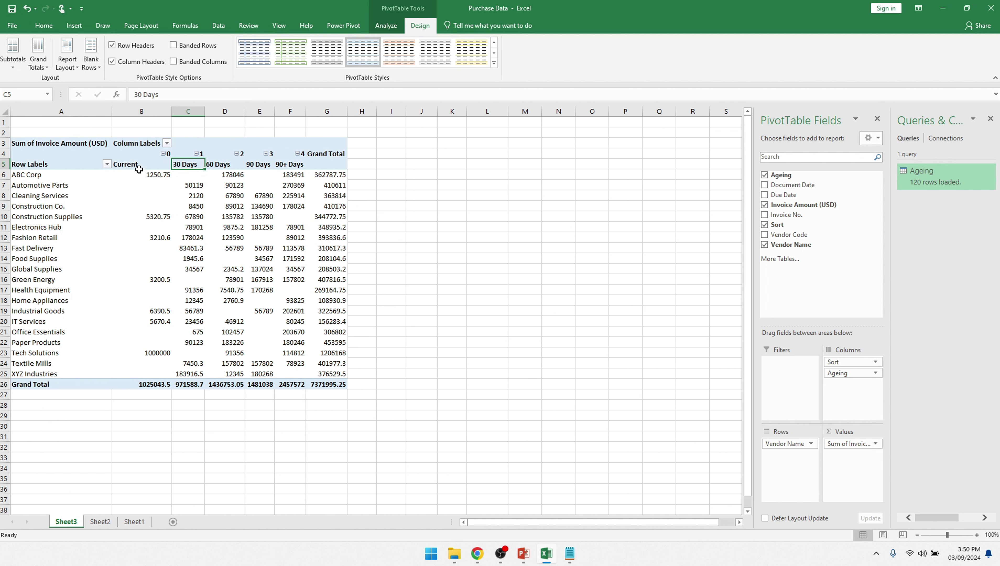
# Format the PivotTable amounts in B6:G26 with thousands separators and no decimal places
pyautogui.moveTo(139, 171); pyautogui.dragTo(333, 381)
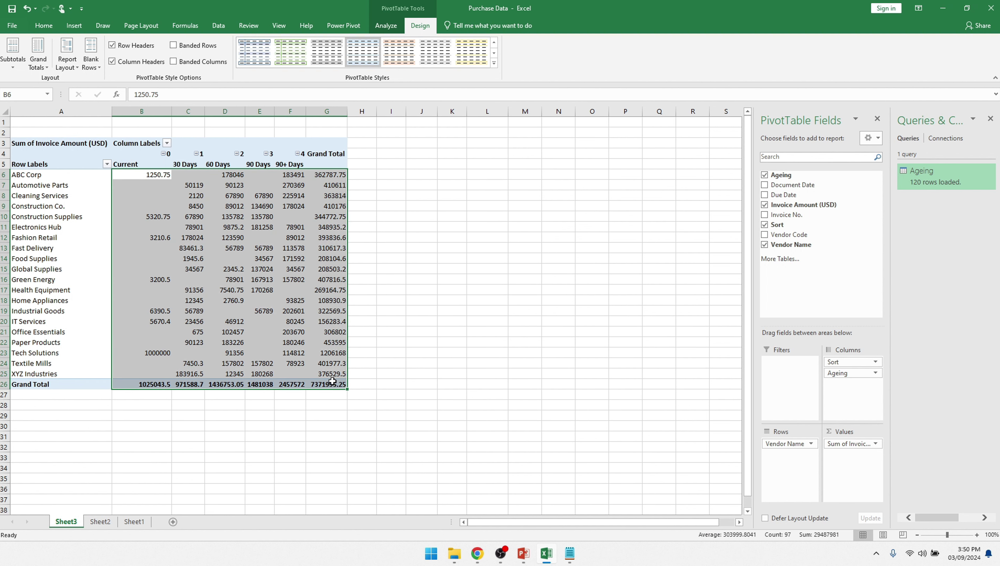
pyautogui.click(44, 25)
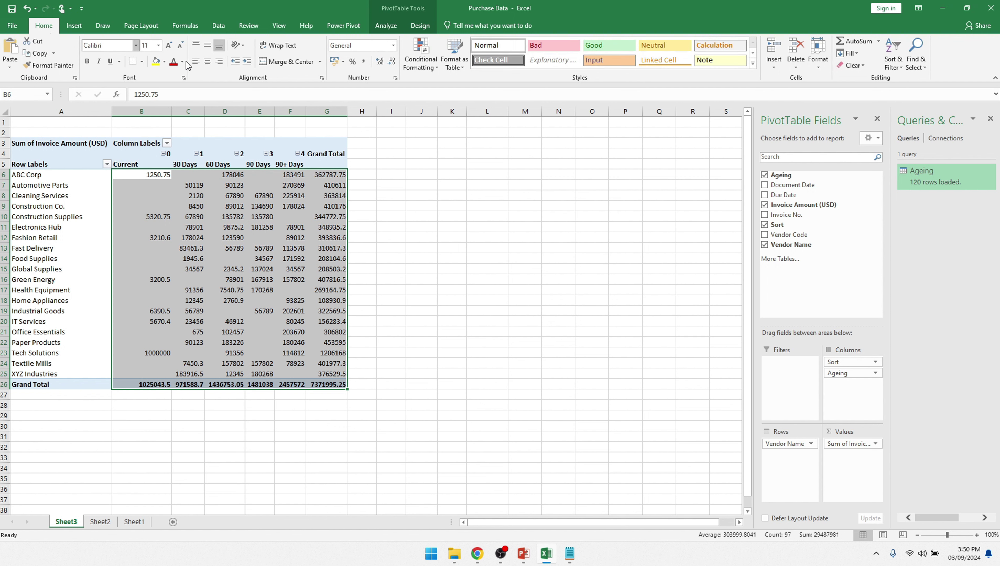
pyautogui.click(364, 62)
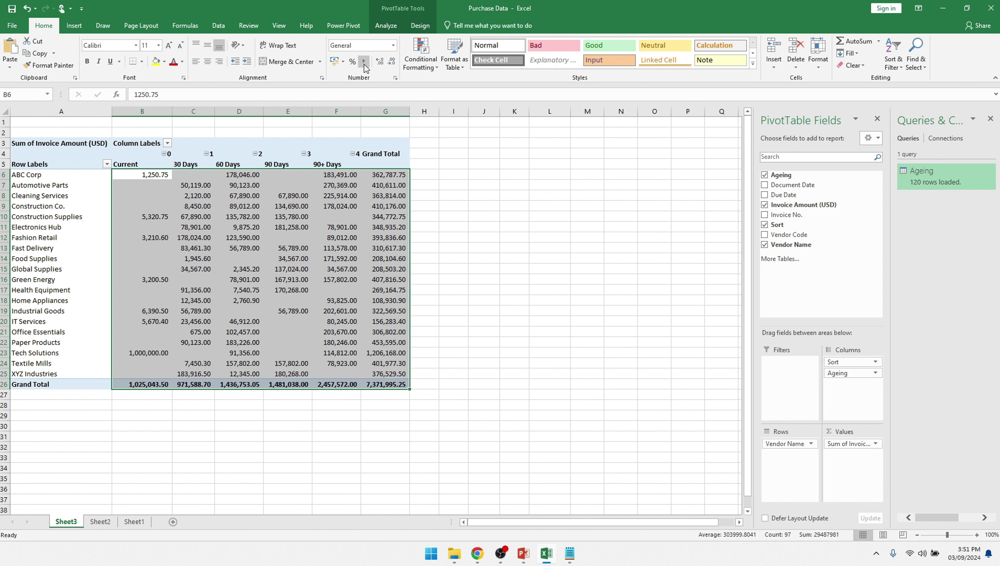
pyautogui.click(391, 61)
pyautogui.click(391, 61)
pyautogui.click(238, 279)
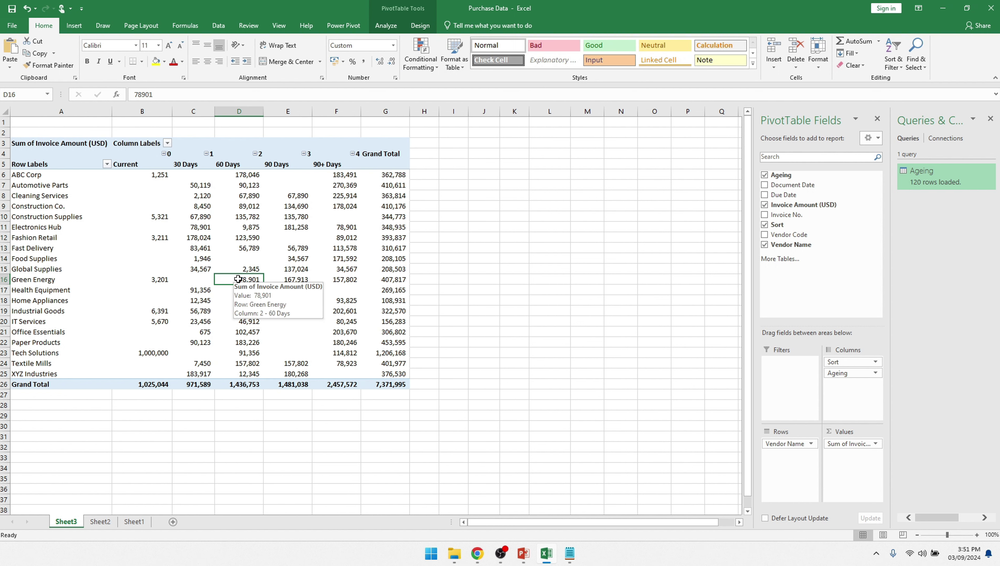